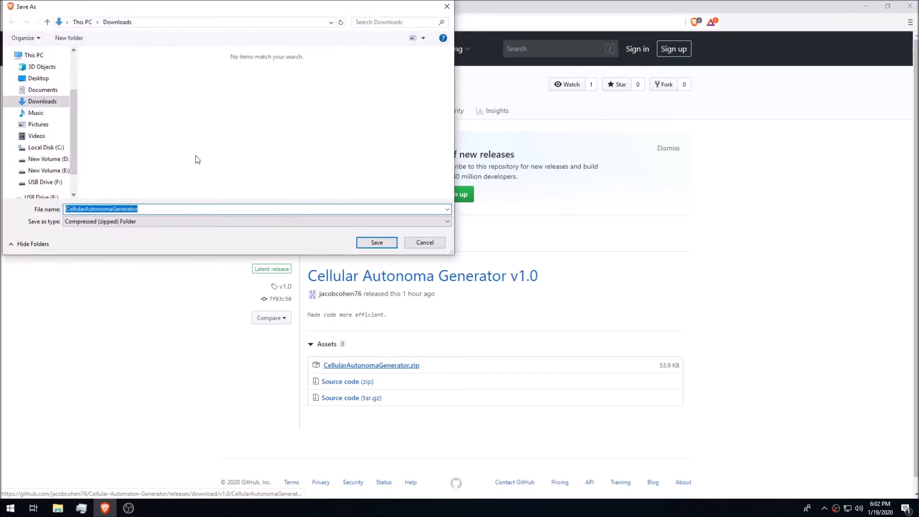
# - Save the CellularAutonomaGenerator zip to the Desktop and minimize the browser to reach the downloaded file
pyautogui.click(38, 78)
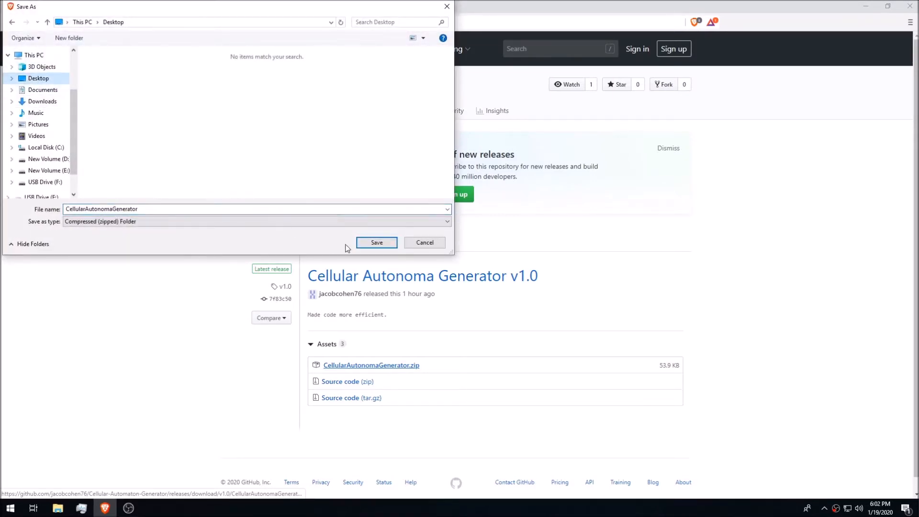
pyautogui.click(377, 242)
pyautogui.rightClick(85, 489)
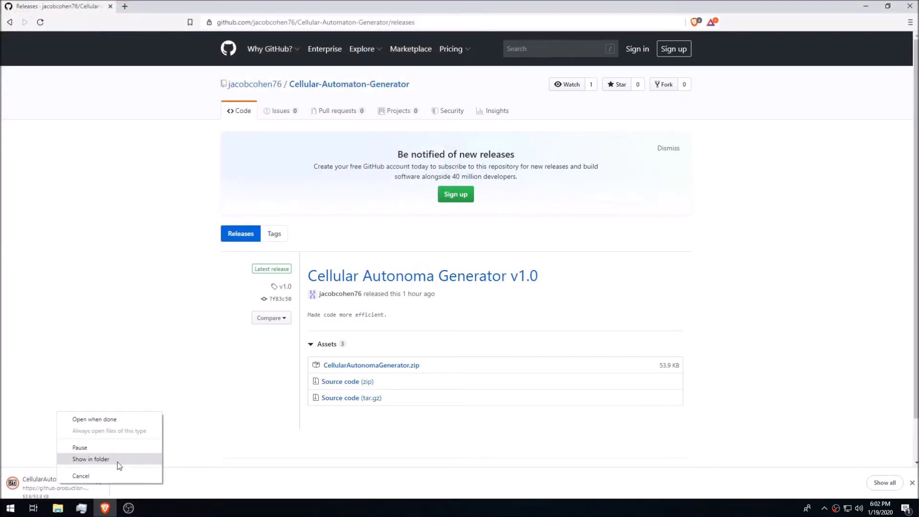
pyautogui.click(866, 6)
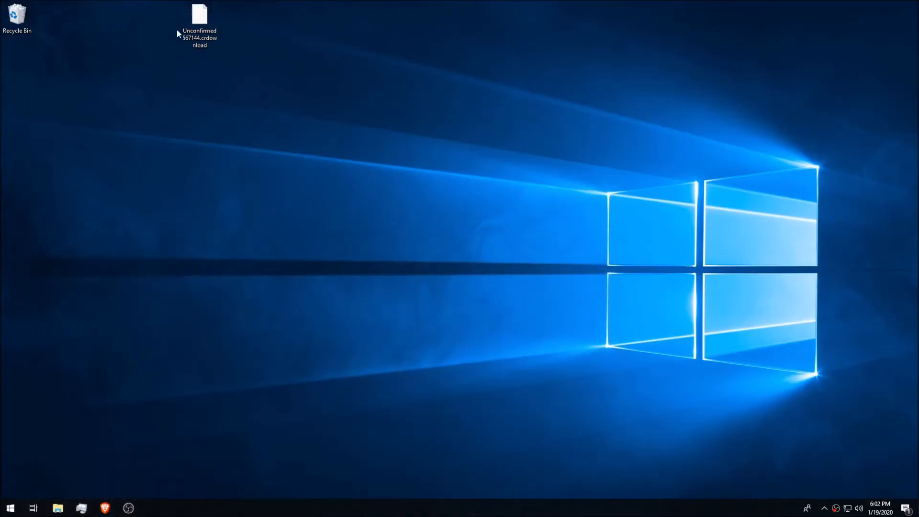
pyautogui.click(113, 511)
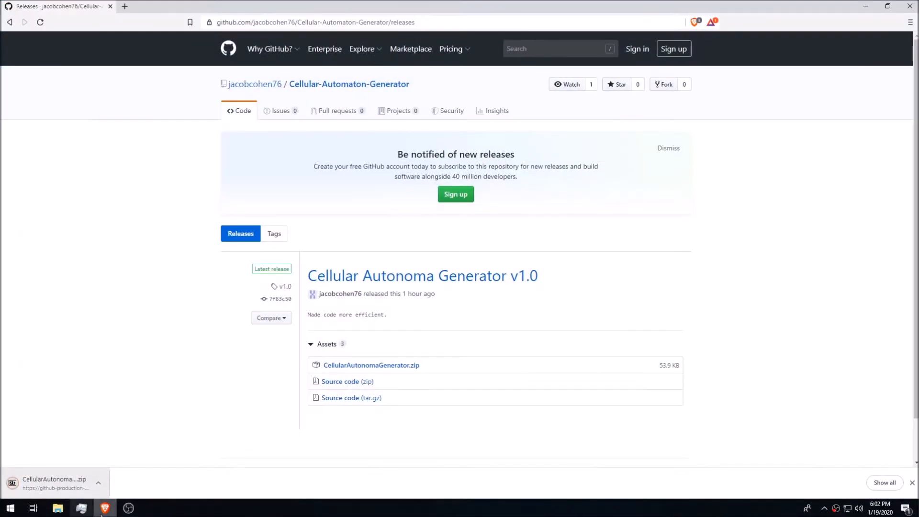
pyautogui.click(113, 510)
# - Extract the CellularAutonomaGenerator archive on the desktop with 7-Zip and move the zip file to the Recycle Bin
pyautogui.moveTo(18, 76); pyautogui.dragTo(269, 111)
pyautogui.rightClick(270, 110)
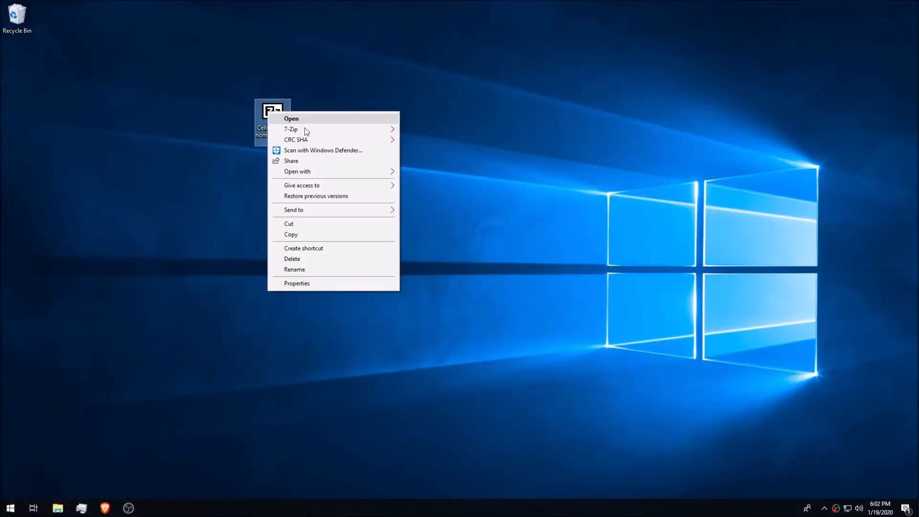
pyautogui.click(195, 169)
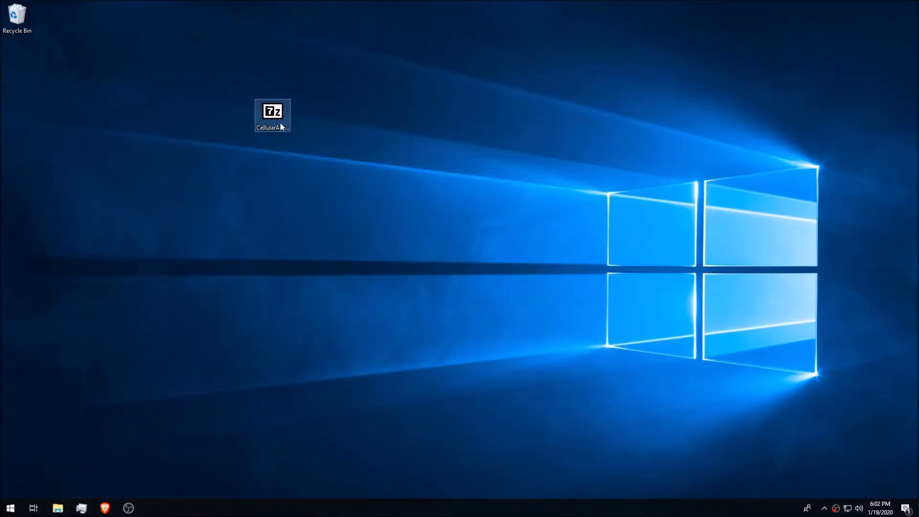
pyautogui.moveTo(20, 73); pyautogui.dragTo(383, 166)
pyautogui.moveTo(273, 111); pyautogui.dragTo(16, 24)
# - Open the extracted Cellular Autonoma Generator folder in a maximized window and run GenerateSettings to create the configuration files
pyautogui.doubleClick(385, 162)
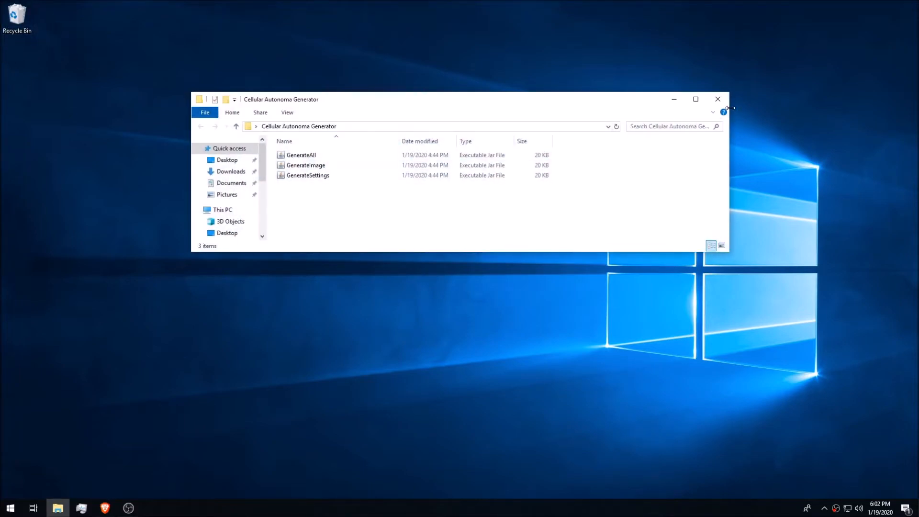
pyautogui.click(696, 99)
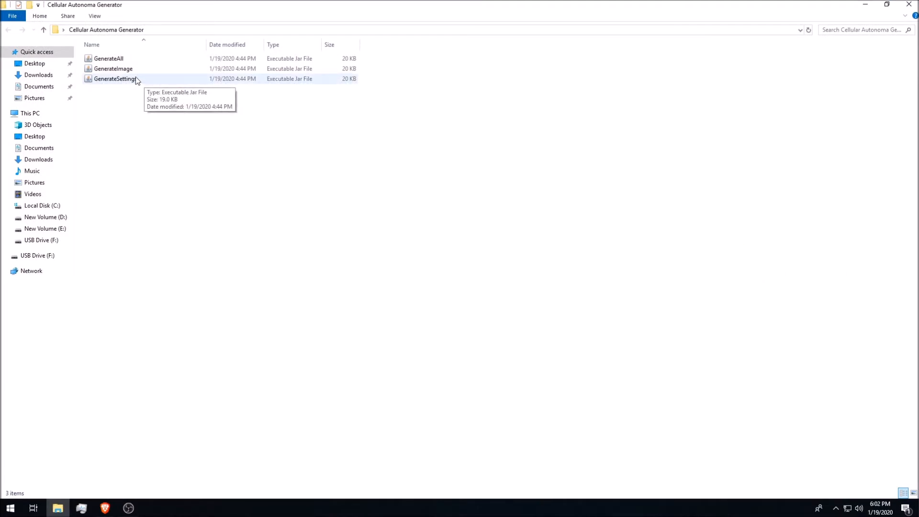
pyautogui.doubleClick(149, 80)
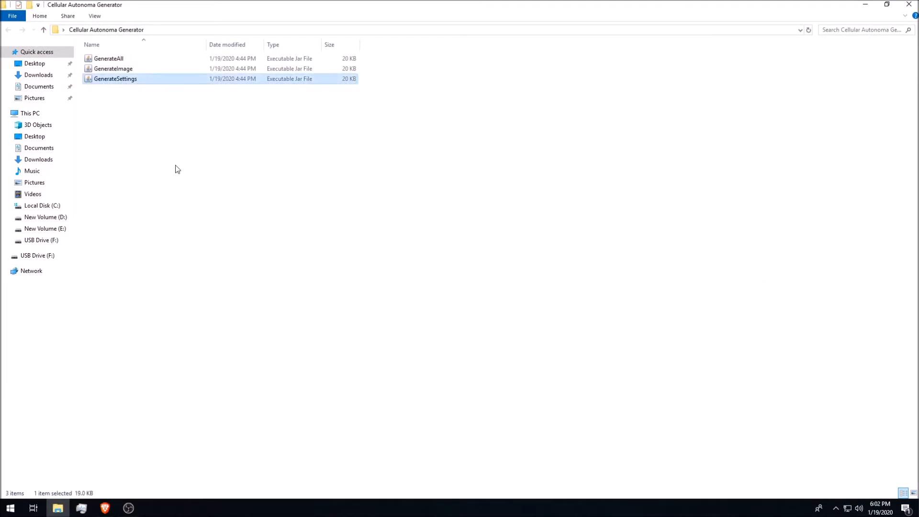
pyautogui.click(102, 58)
pyautogui.click(105, 68)
pyautogui.click(102, 119)
pyautogui.click(104, 129)
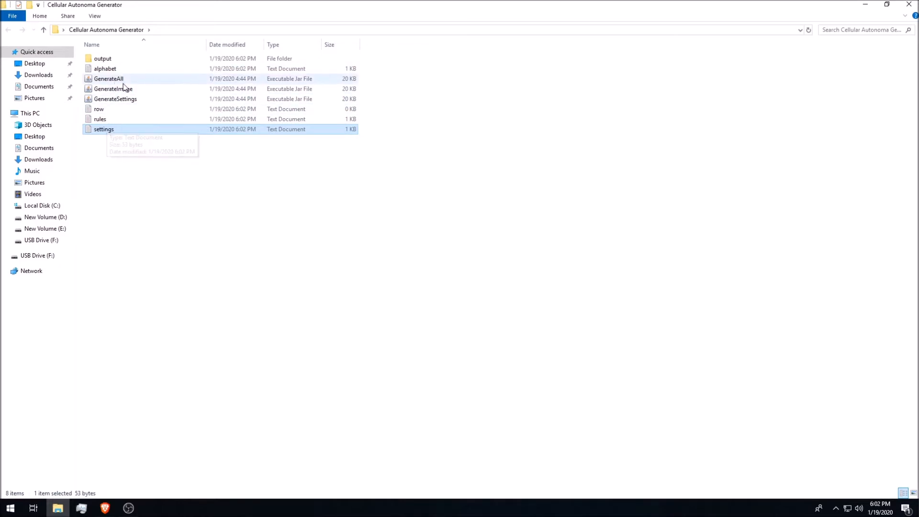
# - Open the alphabet text file, examine the color code assigned to each letter, and close it
pyautogui.doubleClick(105, 69)
pyautogui.moveTo(265, 231); pyautogui.dragTo(372, 89)
pyautogui.moveTo(312, 123); pyautogui.dragTo(198, 102)
pyautogui.click(308, 109)
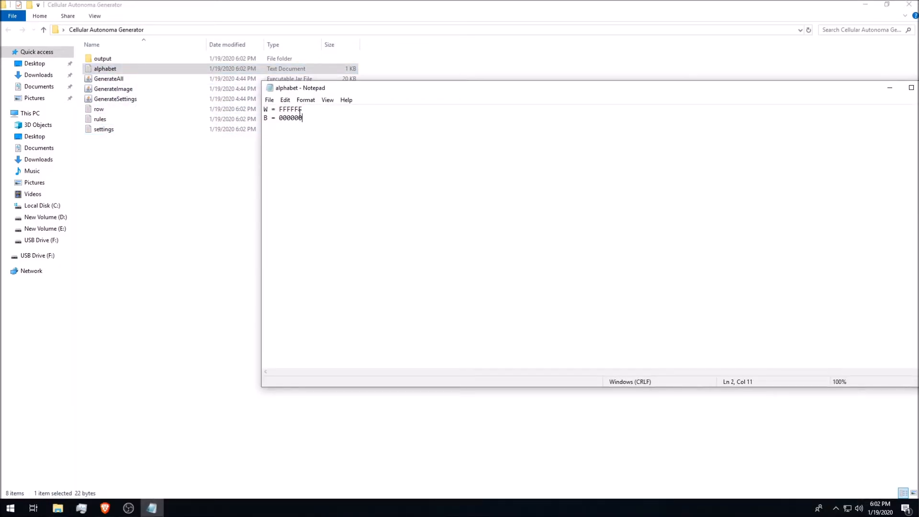
pyautogui.moveTo(315, 117); pyautogui.dragTo(207, 99)
pyautogui.moveTo(326, 117); pyautogui.dragTo(234, 109)
pyautogui.moveTo(513, 93); pyautogui.dragTo(76, 164)
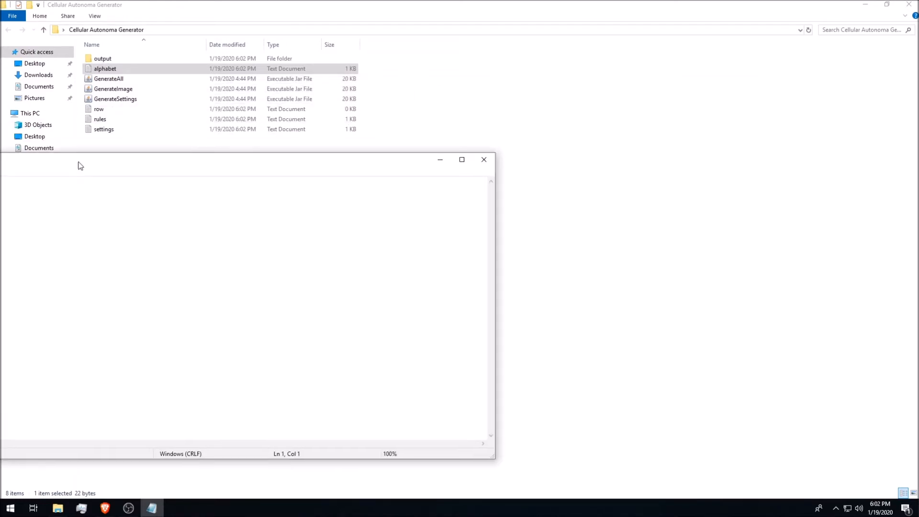
pyautogui.click(486, 159)
# - Open the settings text file, examine the ruleSize, NULLrgbVal and numRows entries, and close it
pyautogui.doubleClick(123, 133)
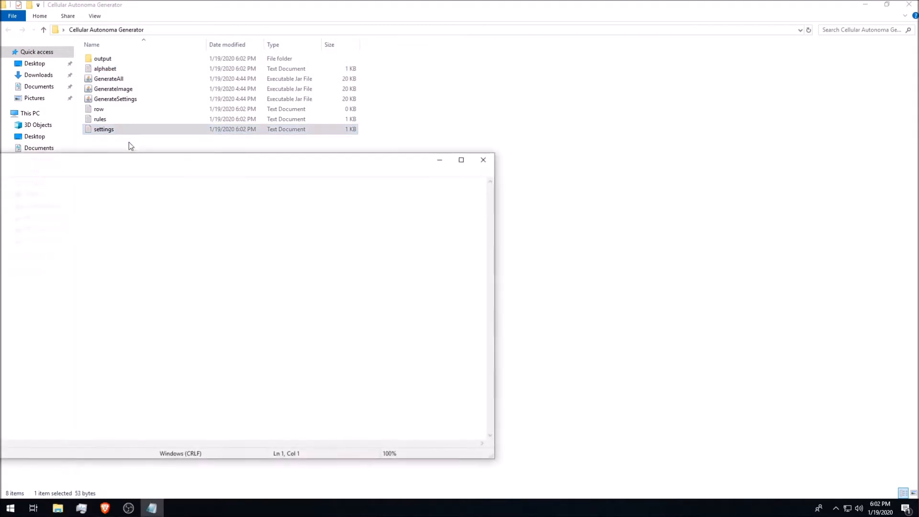
pyautogui.moveTo(162, 159); pyautogui.dragTo(507, 147)
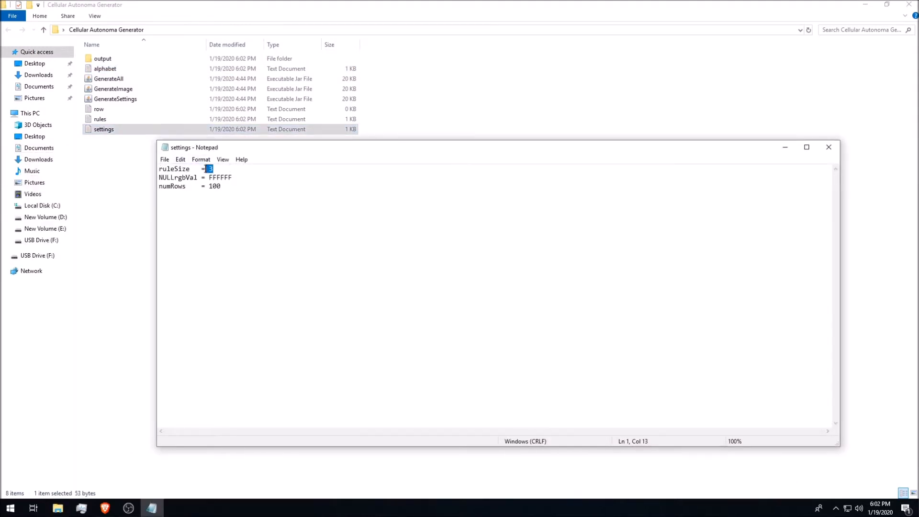
pyautogui.moveTo(196, 172); pyautogui.dragTo(149, 171)
pyautogui.moveTo(253, 181); pyautogui.dragTo(120, 180)
pyautogui.click(120, 180)
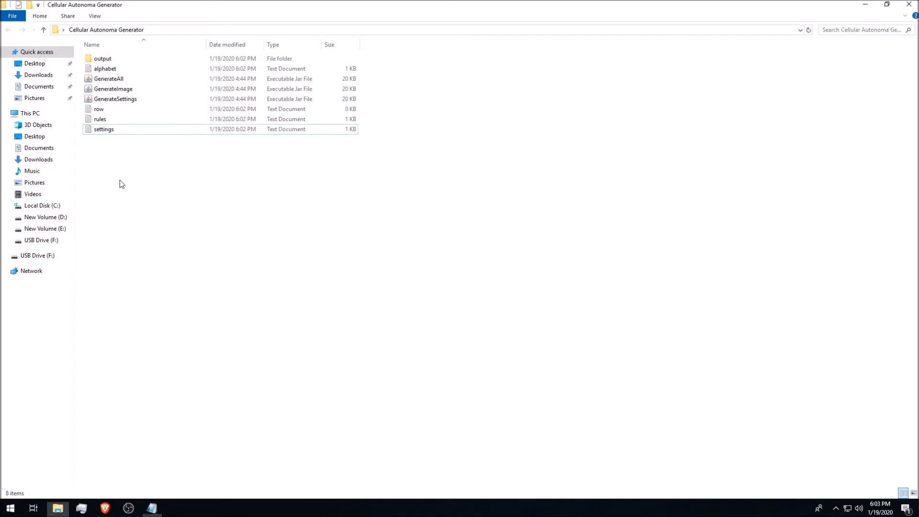
pyautogui.click(151, 508)
pyautogui.click(249, 187)
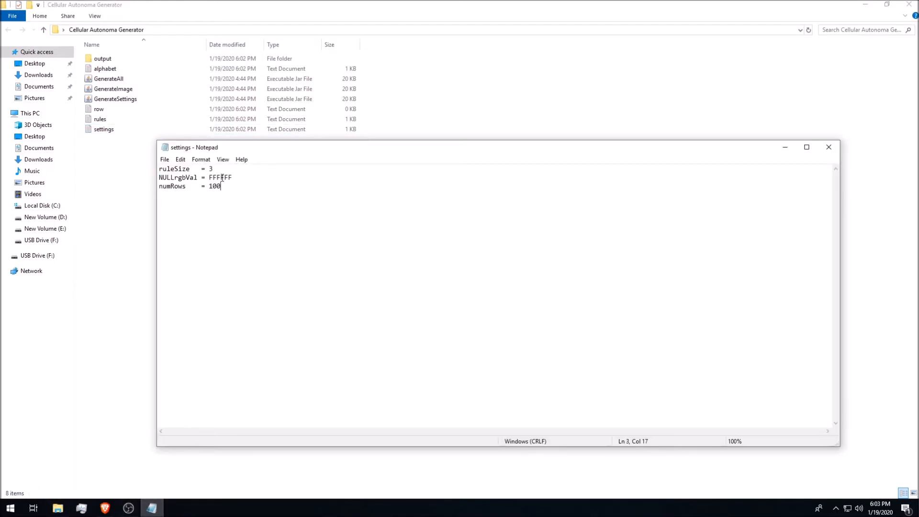
pyautogui.moveTo(208, 177); pyautogui.dragTo(250, 178)
pyautogui.click(243, 179)
pyautogui.click(836, 141)
# - In the rules file, set the outputs of W W B and B W W to B, then save and close it
pyautogui.click(107, 121)
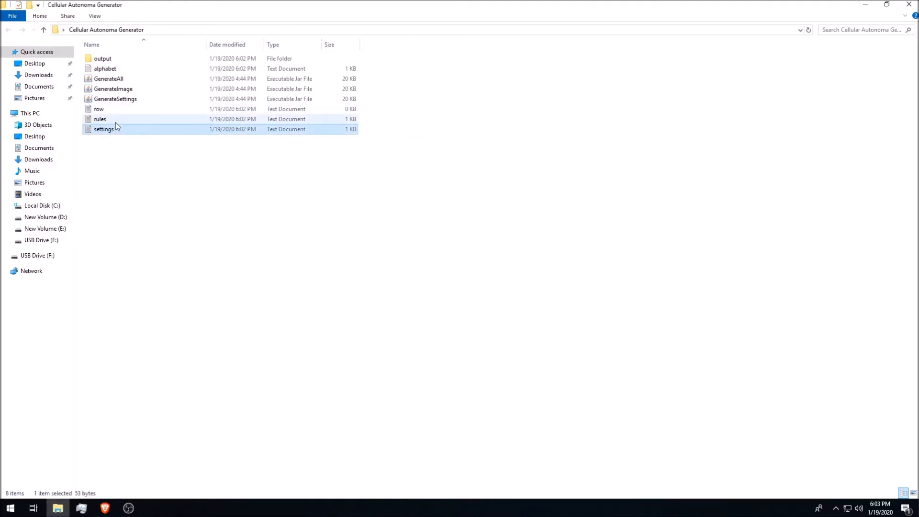
pyautogui.doubleClick(115, 123)
pyautogui.moveTo(186, 168); pyautogui.dragTo(286, 179)
pyautogui.click(283, 179)
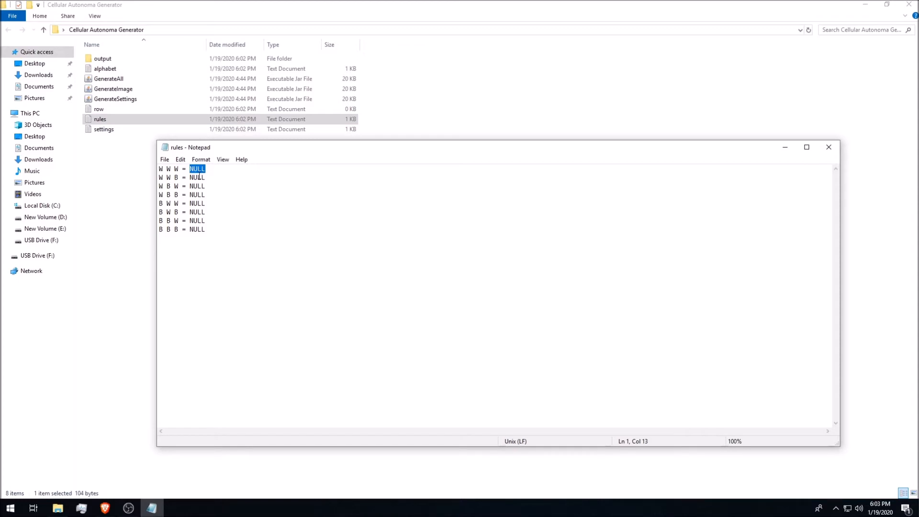
pyautogui.moveTo(191, 178); pyautogui.dragTo(224, 177)
pyautogui.write('B')
pyautogui.moveTo(189, 203); pyautogui.dragTo(226, 203)
pyautogui.write('B')
pyautogui.click(829, 147)
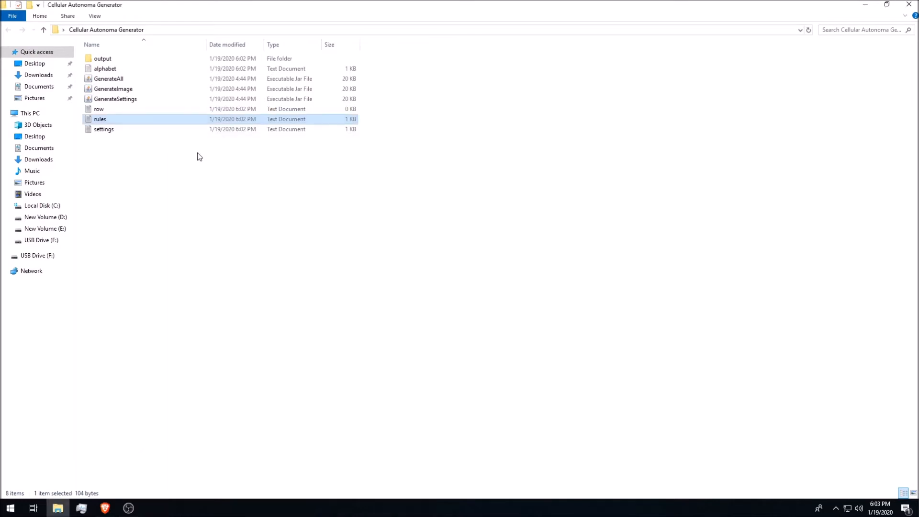
# - Reopen the rules file to review the edited and remaining rule outputs, and close it
pyautogui.doubleClick(127, 123)
pyautogui.moveTo(253, 268); pyautogui.dragTo(160, 168)
pyautogui.click(191, 222)
pyautogui.moveTo(234, 229); pyautogui.dragTo(195, 228)
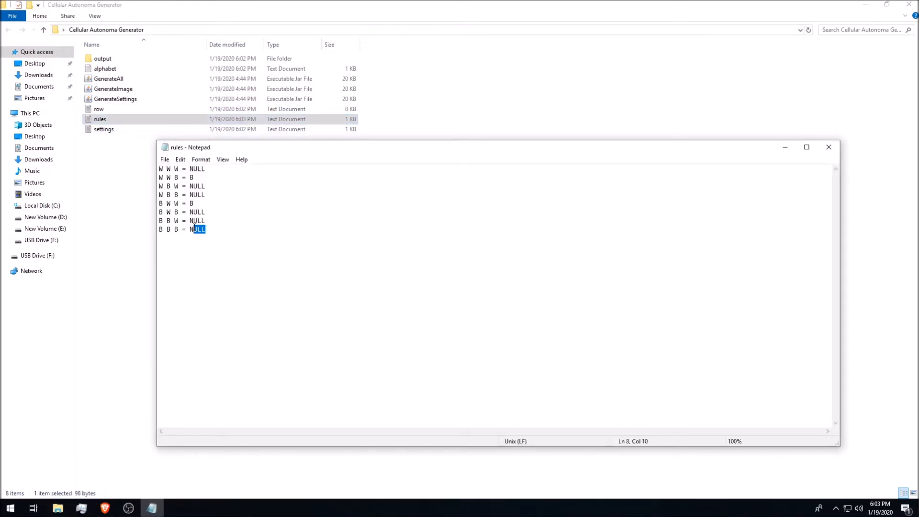
pyautogui.click(829, 147)
# - Compare the NULLrgbVal color in the settings file with the color assigned to W in the alphabet file
pyautogui.doubleClick(102, 129)
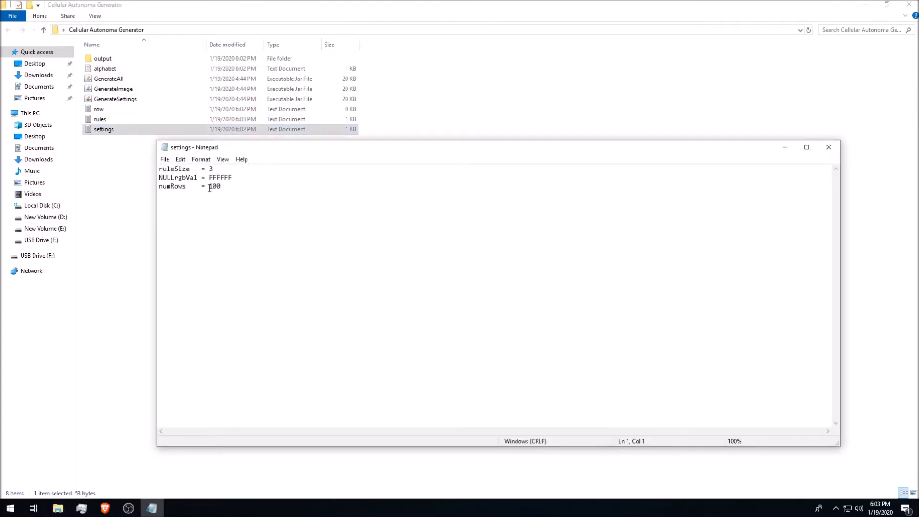
pyautogui.moveTo(207, 176); pyautogui.dragTo(237, 176)
pyautogui.press('Left')
pyautogui.click(829, 147)
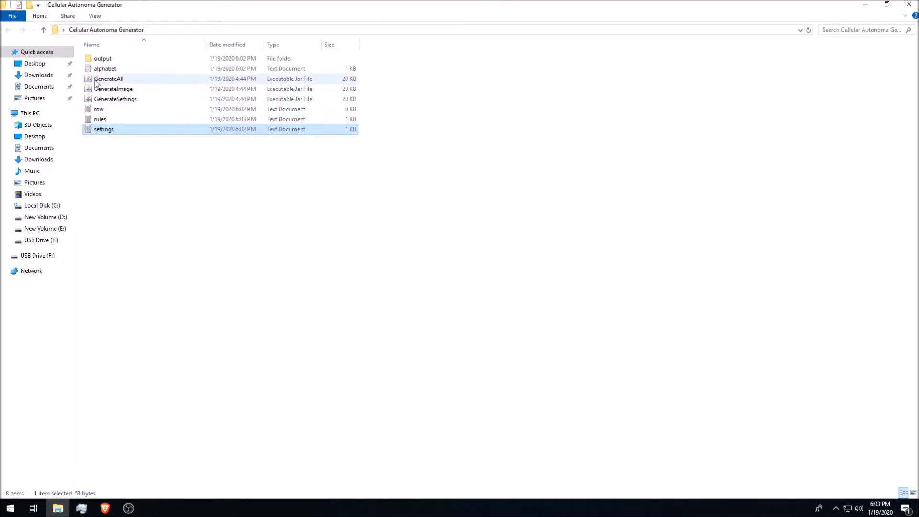
pyautogui.doubleClick(105, 69)
pyautogui.moveTo(216, 168); pyautogui.dragTo(139, 165)
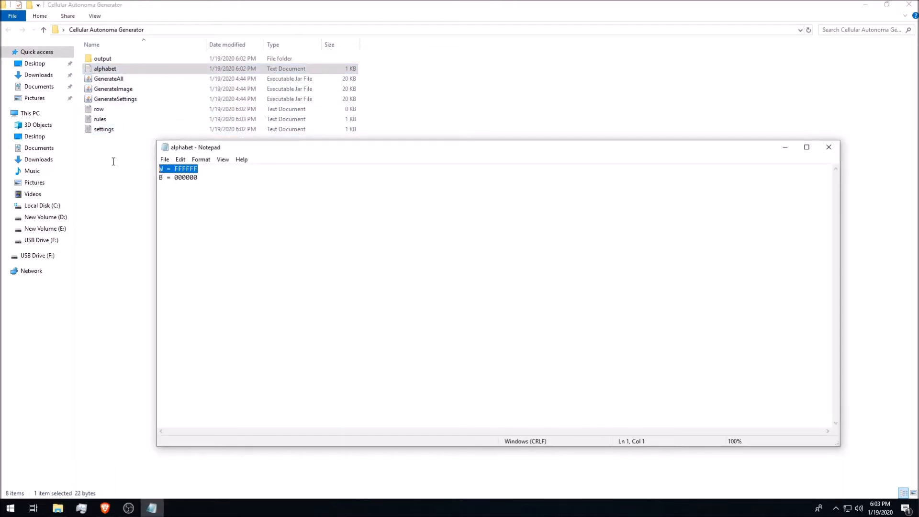
pyautogui.click(829, 147)
pyautogui.doubleClick(139, 132)
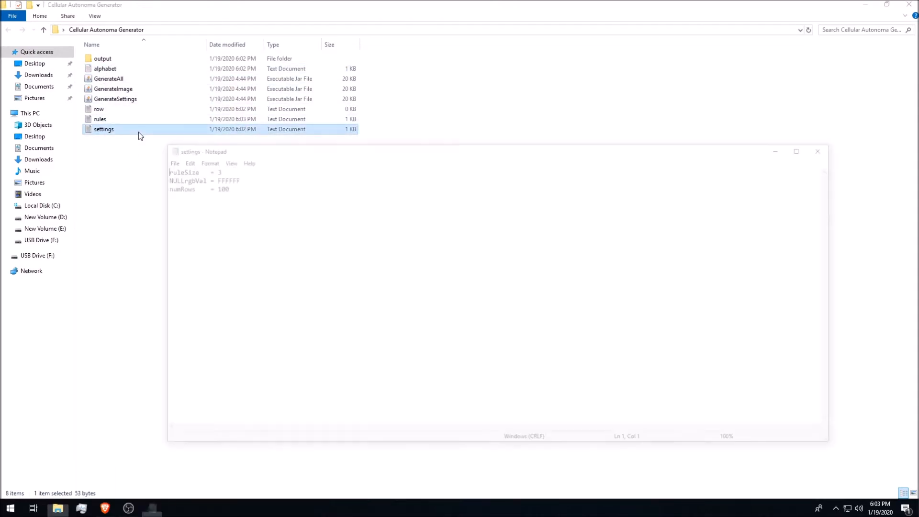
pyautogui.moveTo(233, 177); pyautogui.dragTo(141, 177)
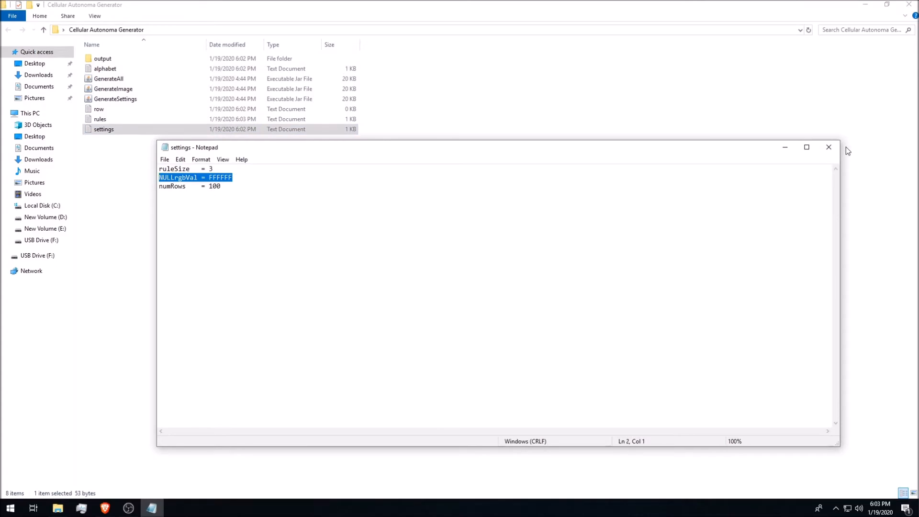
pyautogui.click(829, 147)
pyautogui.doubleClick(136, 67)
pyautogui.moveTo(198, 169); pyautogui.dragTo(136, 159)
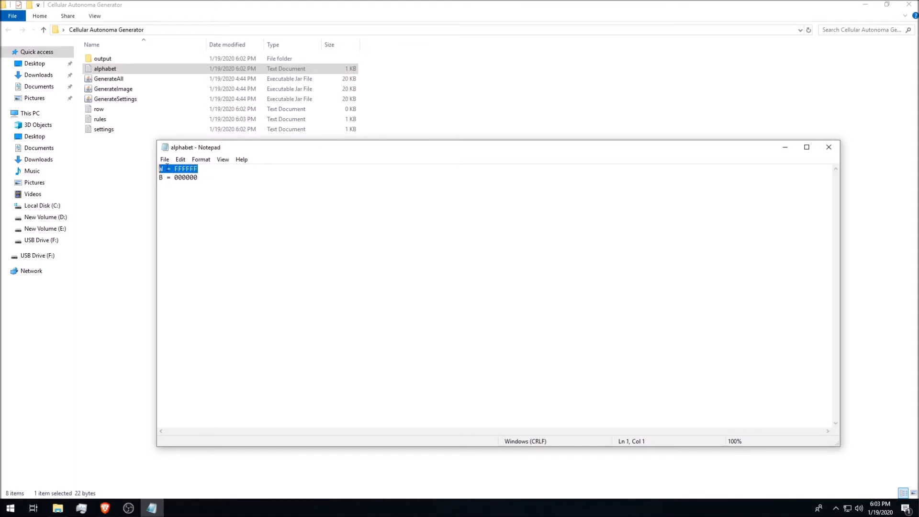
pyautogui.moveTo(214, 170); pyautogui.dragTo(171, 168)
pyautogui.click(829, 147)
# - Check the contents of the row file, and examine each rule still set to NULL in the rules file
pyautogui.doubleClick(114, 110)
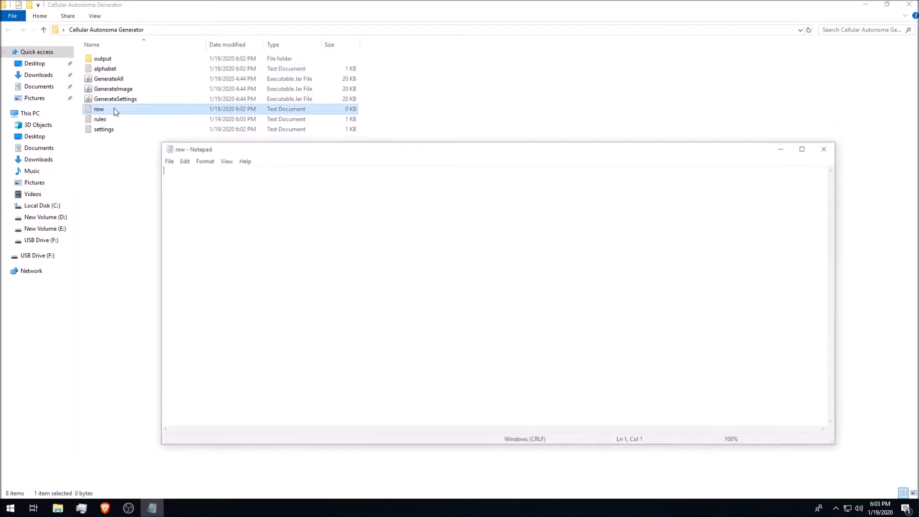
pyautogui.click(829, 147)
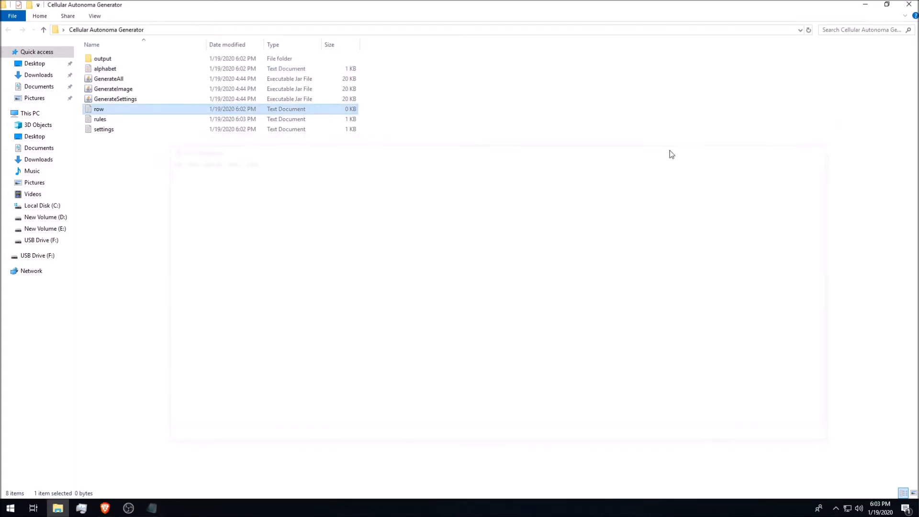
pyautogui.doubleClick(100, 119)
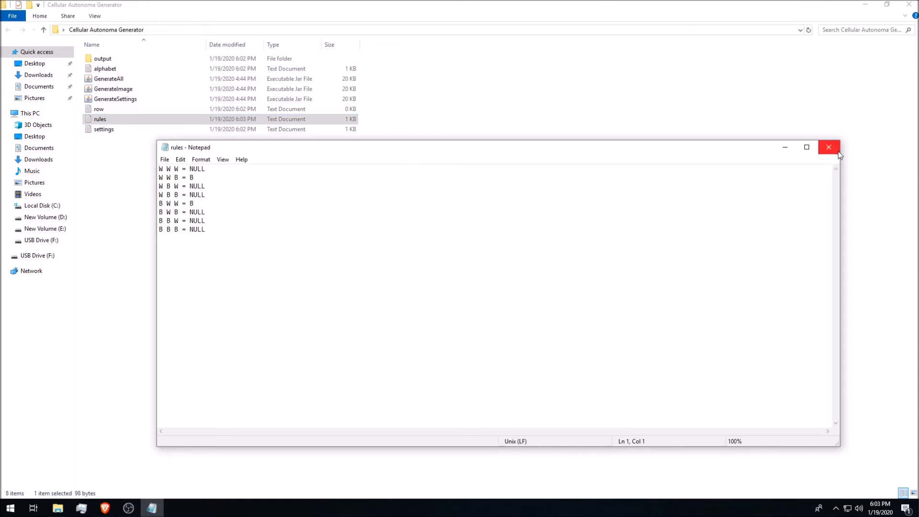
pyautogui.doubleClick(196, 169)
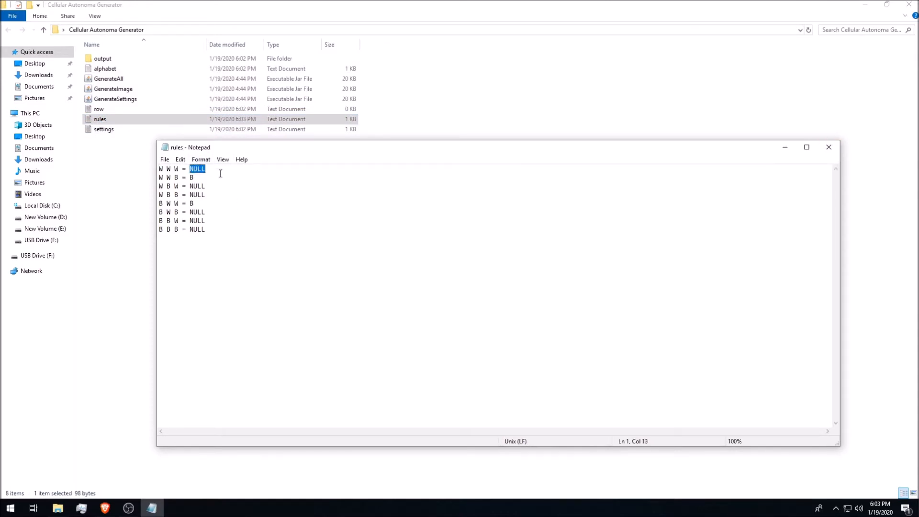
pyautogui.doubleClick(196, 186)
pyautogui.doubleClick(198, 194)
pyautogui.doubleClick(192, 212)
pyautogui.doubleClick(194, 220)
pyautogui.doubleClick(194, 230)
pyautogui.click(830, 150)
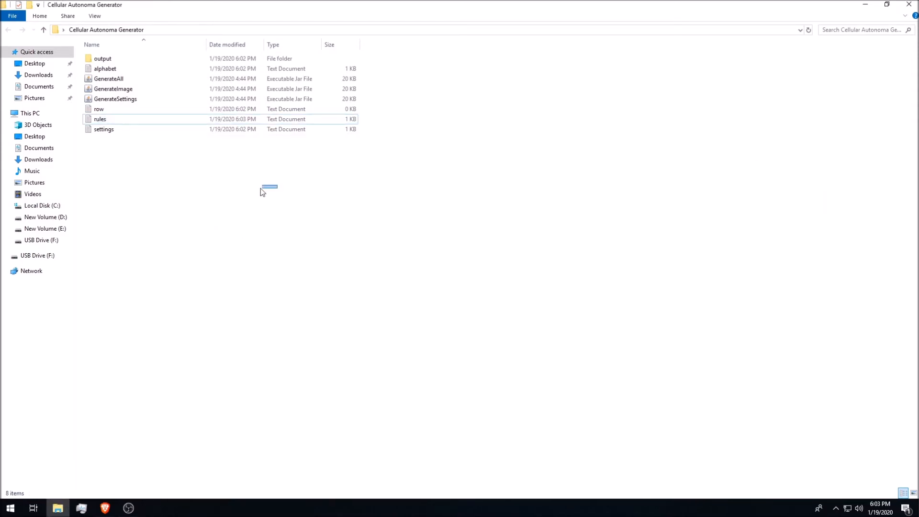
# - Run GenerateImage, read the exception recorded in the errorlog text file, and close it
pyautogui.click(120, 90)
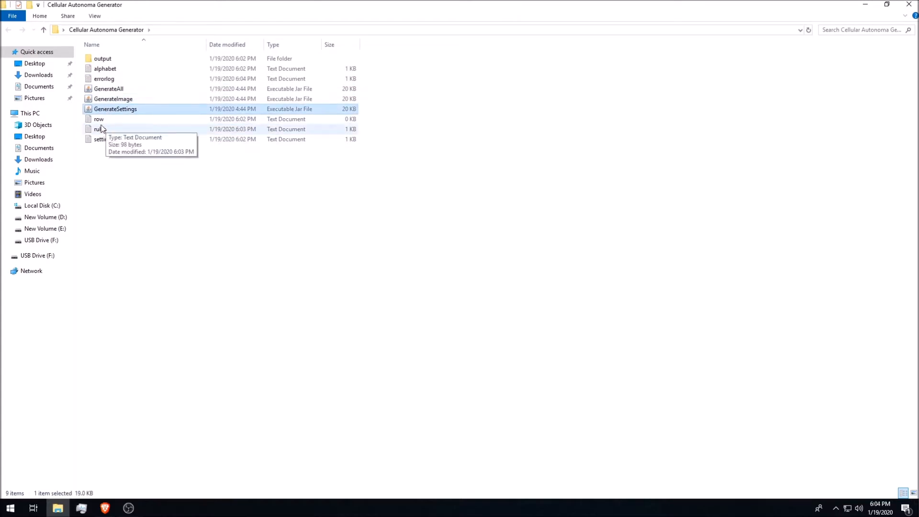
pyautogui.click(103, 79)
pyautogui.doubleClick(103, 80)
pyautogui.moveTo(494, 225); pyautogui.dragTo(94, 139)
pyautogui.click(493, 231)
pyautogui.click(828, 147)
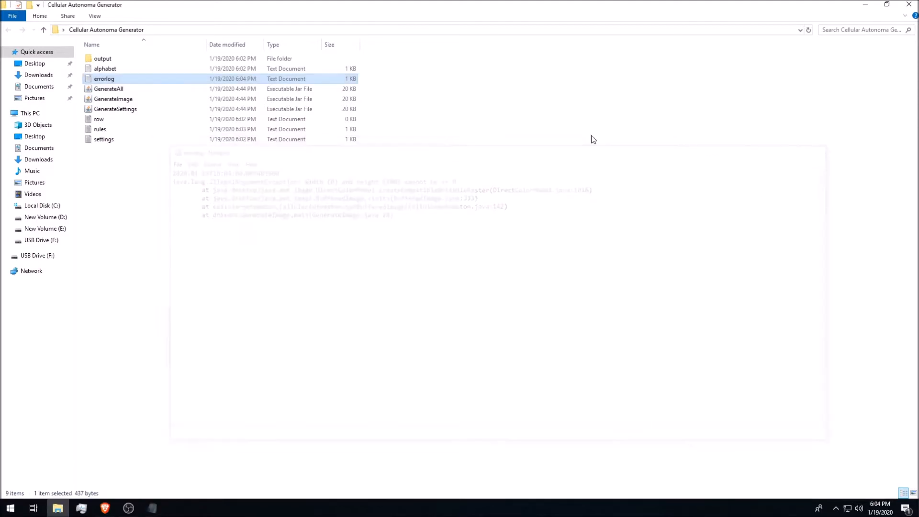
# - Fill the row file with a long line of space-separated W cells containing a single B towards its end, and close it
pyautogui.doubleClick(109, 121)
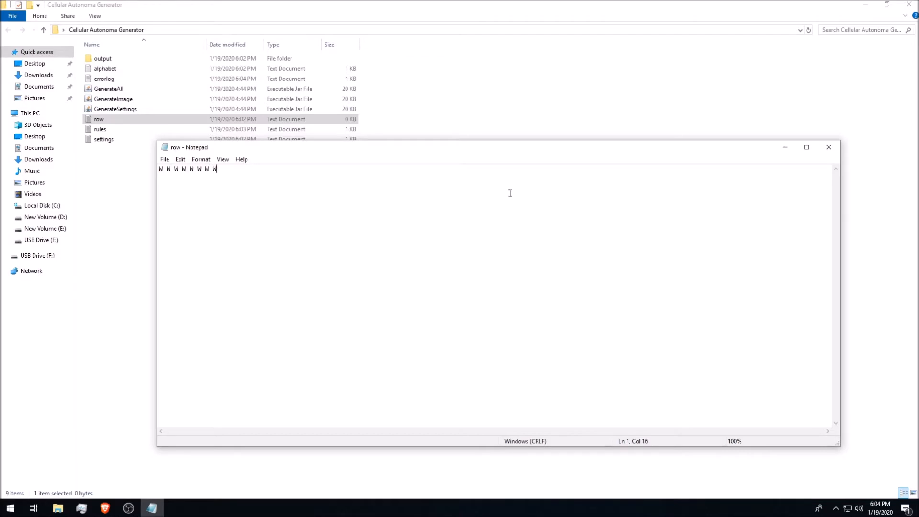
pyautogui.moveTo(222, 178); pyautogui.dragTo(163, 173)
pyautogui.click(250, 174)
pyautogui.moveTo(219, 151); pyautogui.dragTo(356, 152)
pyautogui.click(416, 152)
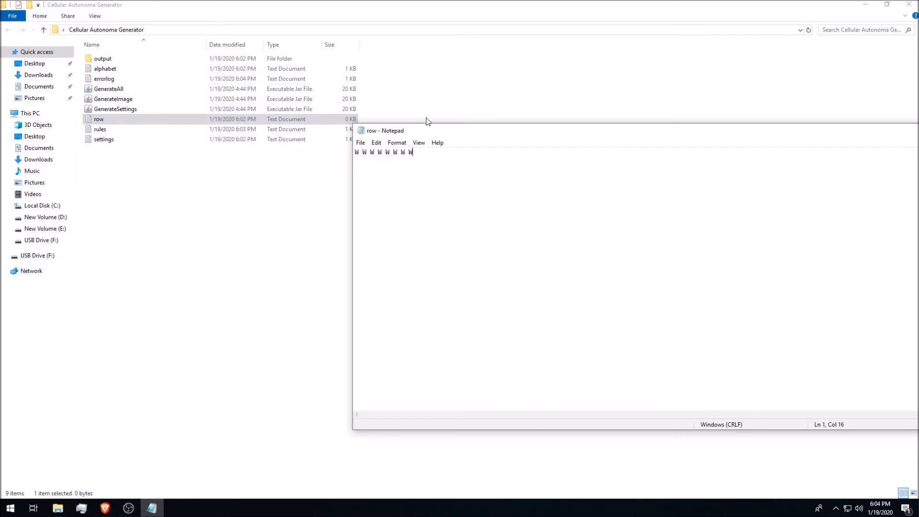
pyautogui.hotkey('ctrl', 'v')
pyautogui.hotkey('ctrl', 'v')
pyautogui.hotkey('ctrl', 'v')
pyautogui.hotkey('ctrl', 'v')
pyautogui.hotkey('ctrl', 'v')
pyautogui.hotkey('ctrl', 'v')
pyautogui.hotkey('ctrl', 'v')
pyautogui.hotkey('ctrl', 'v')
pyautogui.hotkey('ctrl', 'v')
pyautogui.hotkey('ctrl', 'v')
pyautogui.hotkey('ctrl', 'v')
pyautogui.hotkey('ctrl', 'v')
pyautogui.hotkey('ctrl', 'v')
pyautogui.hotkey('ctrl', 'v')
pyautogui.hotkey('ctrl', 'v')
pyautogui.hotkey('ctrl', 'v')
pyautogui.hotkey('ctrl', 'v')
pyautogui.hotkey('ctrl', 'v')
pyautogui.hotkey('ctrl', 'v')
pyautogui.hotkey('ctrl', 'v')
pyautogui.moveTo(583, 128); pyautogui.dragTo(359, 135)
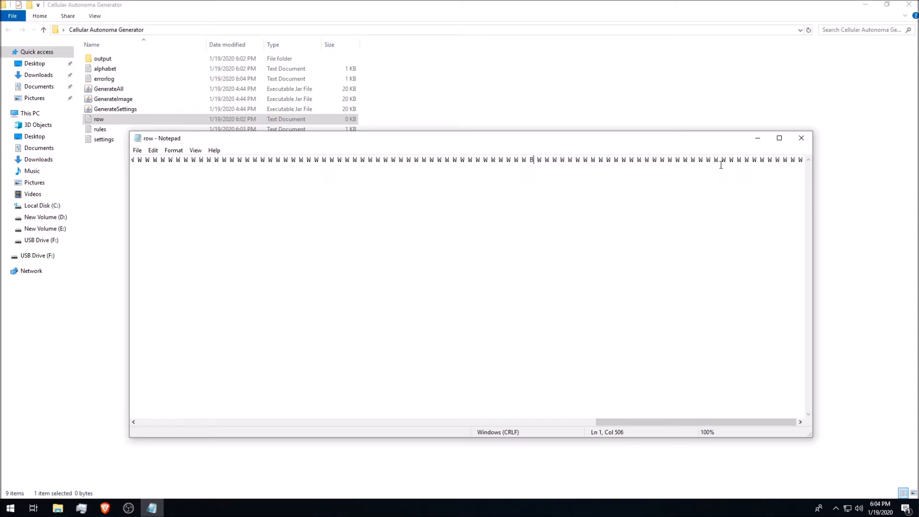
pyautogui.click(802, 138)
# - Set numRows to 5000 in the settings file and run GenerateImage
pyautogui.doubleClick(125, 139)
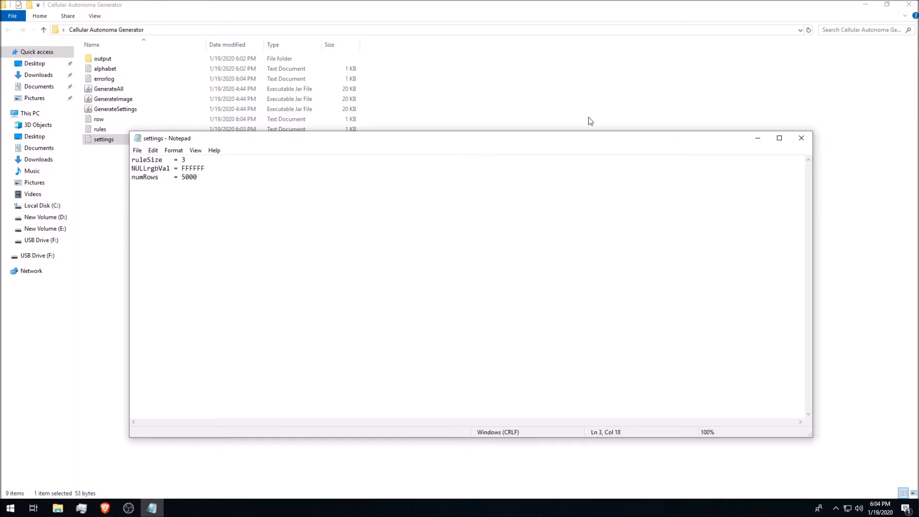
pyautogui.click(812, 143)
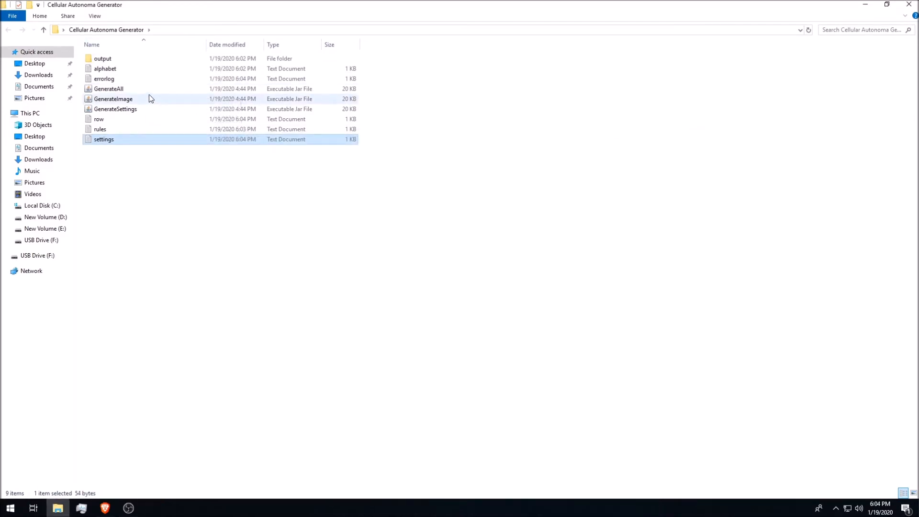
pyautogui.doubleClick(119, 101)
# - Open the generated image from the output folder, examine its triangle pattern up close from the top downwards, and close it
pyautogui.doubleClick(111, 57)
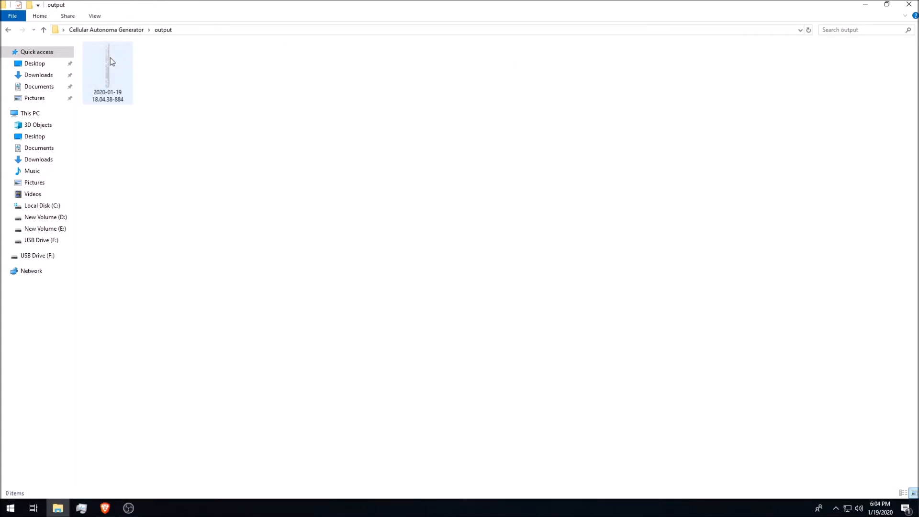
pyautogui.doubleClick(98, 81)
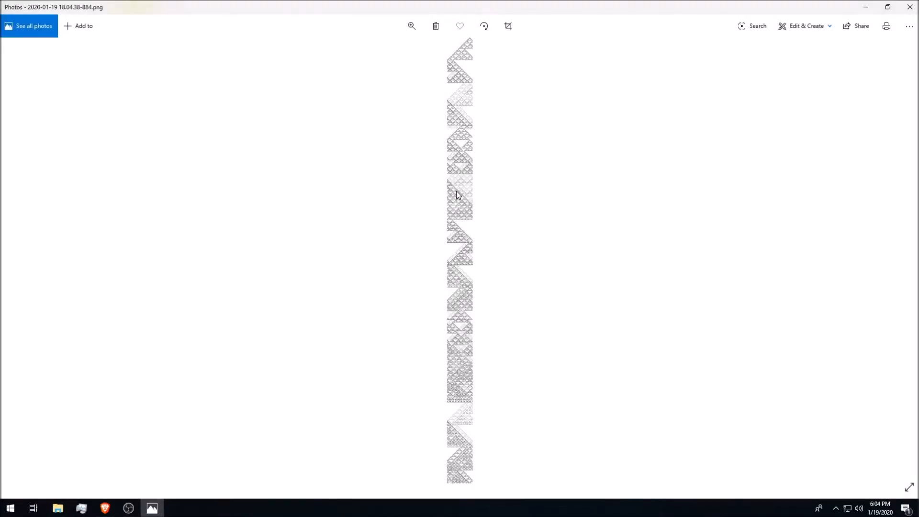
pyautogui.click(412, 26)
pyautogui.click(453, 50)
pyautogui.moveTo(450, 103); pyautogui.dragTo(437, 512)
pyautogui.moveTo(434, 74); pyautogui.dragTo(471, 481)
pyautogui.moveTo(460, 82); pyautogui.dragTo(479, 488)
pyautogui.moveTo(489, 81); pyautogui.dragTo(484, 503)
pyautogui.moveTo(484, 81); pyautogui.dragTo(512, 510)
pyautogui.moveTo(489, 81); pyautogui.dragTo(498, 479)
pyautogui.moveTo(484, 82); pyautogui.dragTo(488, 479)
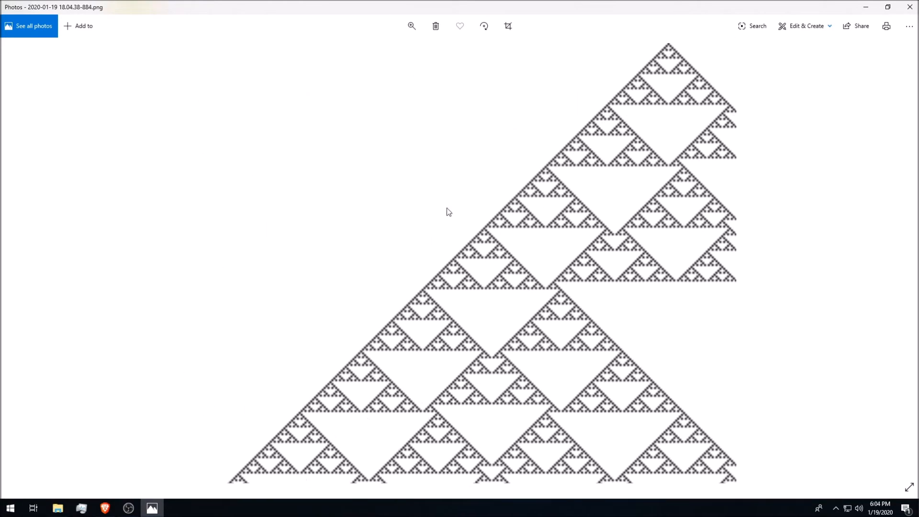
pyautogui.moveTo(691, 278); pyautogui.dragTo(577, 168)
pyautogui.moveTo(574, 407); pyautogui.dragTo(580, 119)
pyautogui.moveTo(541, 342); pyautogui.dragTo(649, 103)
pyautogui.click(911, 7)
# - Delete the generated image from the output folder and return to the Cellular Autonoma Generator folder
pyautogui.rightClick(123, 79)
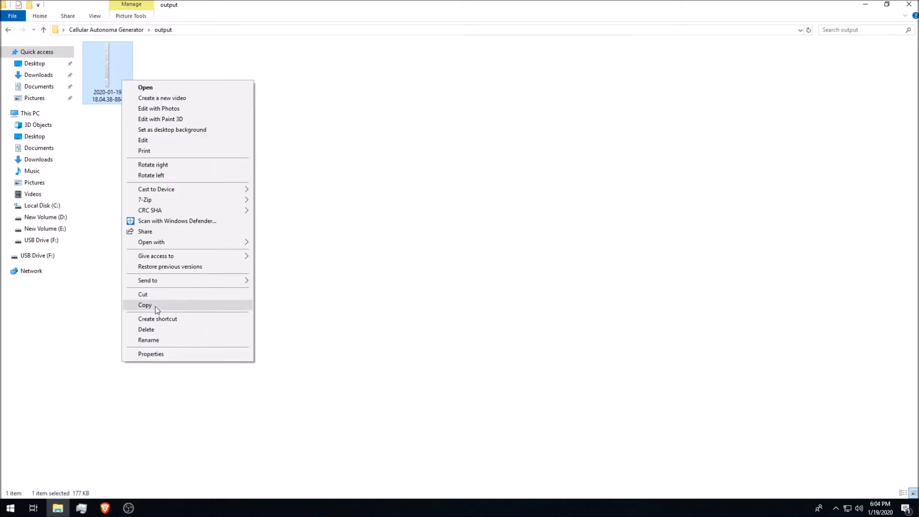
pyautogui.click(157, 329)
pyautogui.press('BackSpace')
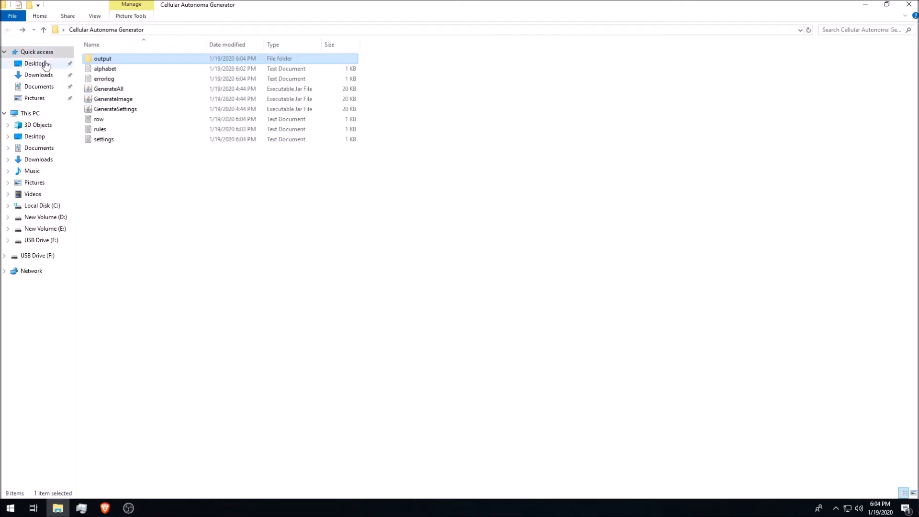
# - Set numRows to 100 in the settings file, and check the current outputs in the rules file
pyautogui.doubleClick(104, 140)
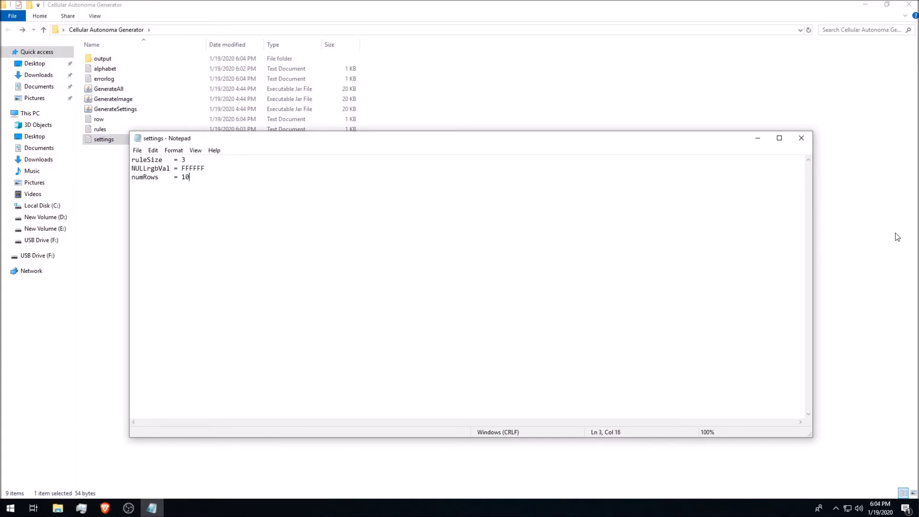
pyautogui.click(801, 138)
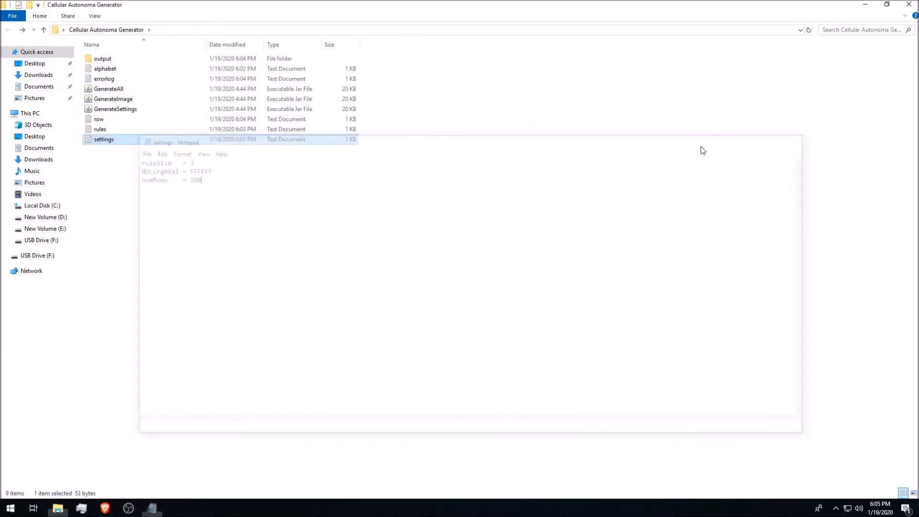
pyautogui.doubleClick(100, 129)
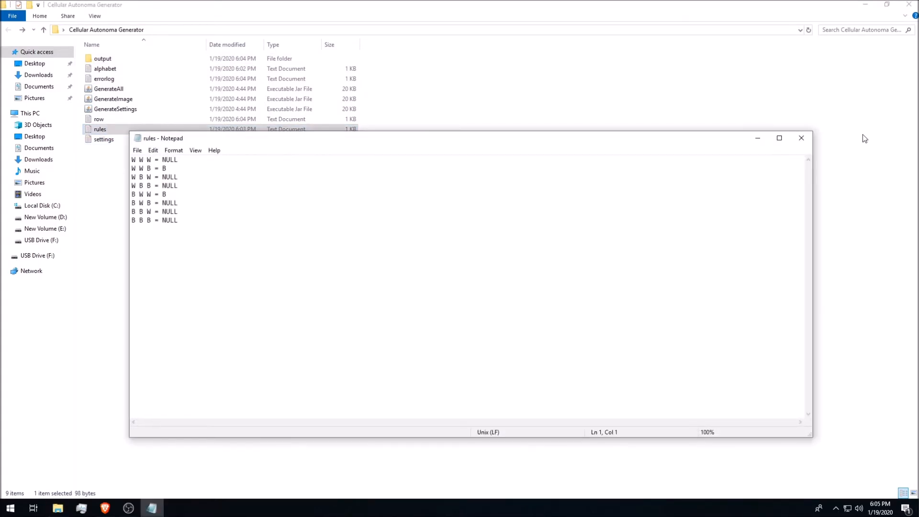
pyautogui.click(802, 138)
# - Replace the row file's contents with a shorter line of space-separated W cells containing a single B past the middle, and close it
pyautogui.doubleClick(117, 118)
pyautogui.hotkey('ctrl', 'a')
pyautogui.press('BackSpace')
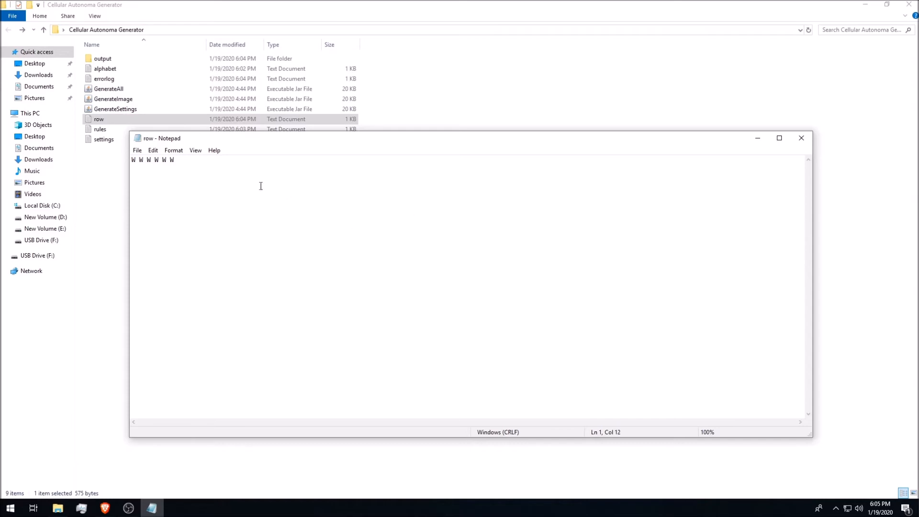
pyautogui.moveTo(190, 161); pyautogui.dragTo(124, 157)
pyautogui.hotkey('ctrl', 's')
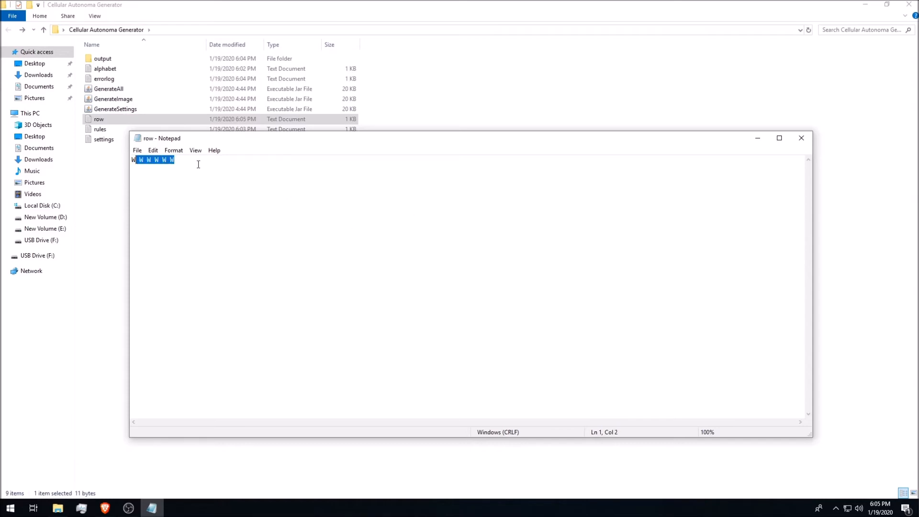
pyautogui.click(222, 163)
pyautogui.hotkey('ctrl', 'v')
pyautogui.hotkey('ctrl', 'v')
pyautogui.hotkey('ctrl', 'v')
pyautogui.hotkey('ctrl', 'v')
pyautogui.hotkey('ctrl', 'v')
pyautogui.hotkey('ctrl', 'v')
pyautogui.hotkey('ctrl', 'v')
pyautogui.hotkey('ctrl', 'v')
pyautogui.hotkey('ctrl', 'v')
pyautogui.hotkey('ctrl', 'v')
pyautogui.hotkey('ctrl', 'v')
pyautogui.hotkey('ctrl', 'v')
pyautogui.hotkey('ctrl', 'v')
pyautogui.hotkey('ctrl', 'v')
pyautogui.hotkey('ctrl', 'v')
pyautogui.hotkey('ctrl', 'v')
pyautogui.hotkey('ctrl', 'v')
pyautogui.hotkey('ctrl', 'v')
pyautogui.hotkey('ctrl', 'v')
pyautogui.hotkey('ctrl', 'v')
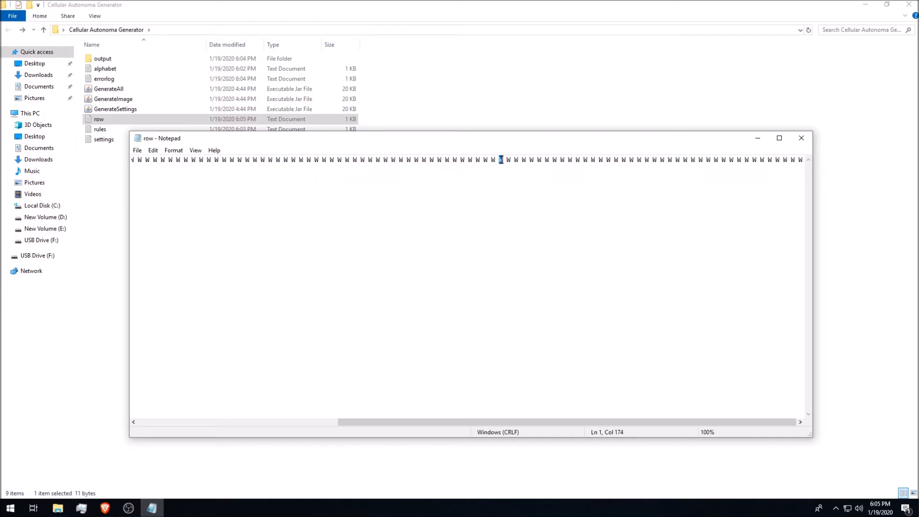
pyautogui.click(801, 138)
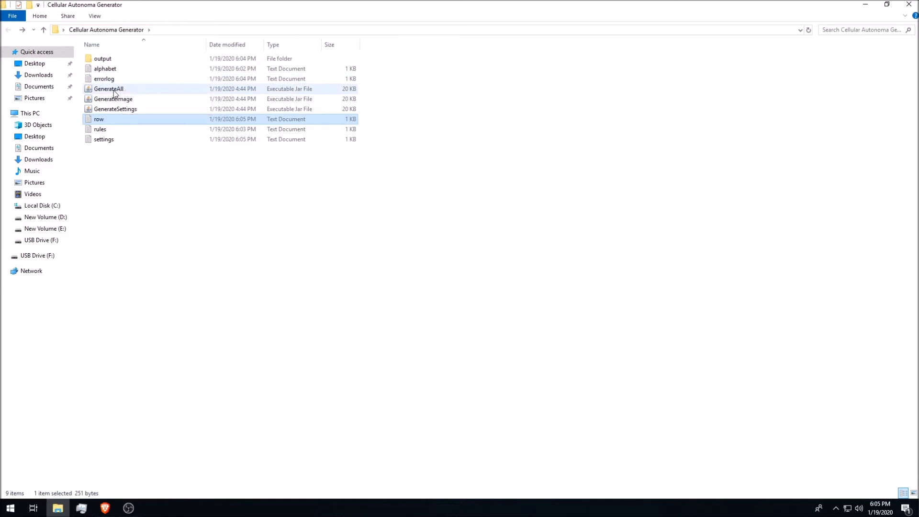
# - Open the rules file and examine the output assigned to each combination of W and B
pyautogui.click(115, 90)
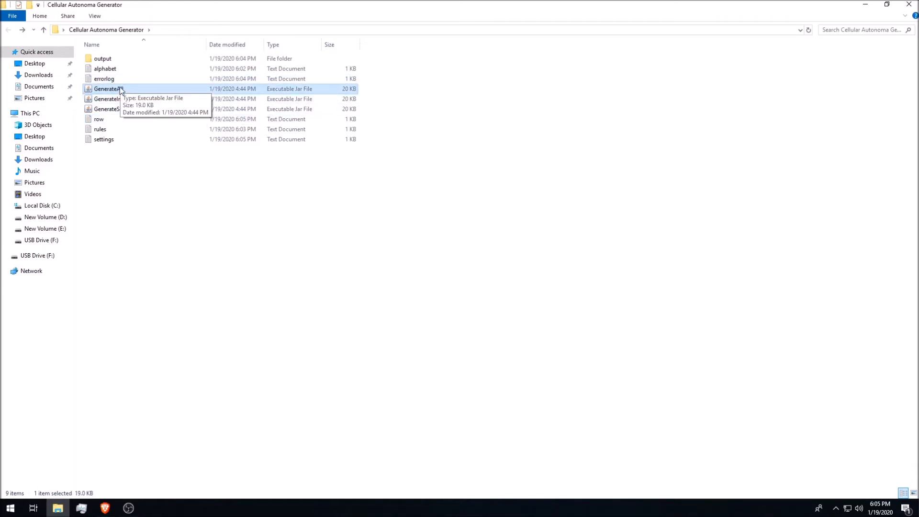
pyautogui.click(109, 130)
pyautogui.doubleClick(109, 130)
pyautogui.moveTo(163, 160); pyautogui.dragTo(182, 231)
pyautogui.moveTo(187, 223); pyautogui.dragTo(101, 136)
pyautogui.click(209, 209)
pyautogui.moveTo(206, 225); pyautogui.dragTo(101, 146)
pyautogui.click(186, 212)
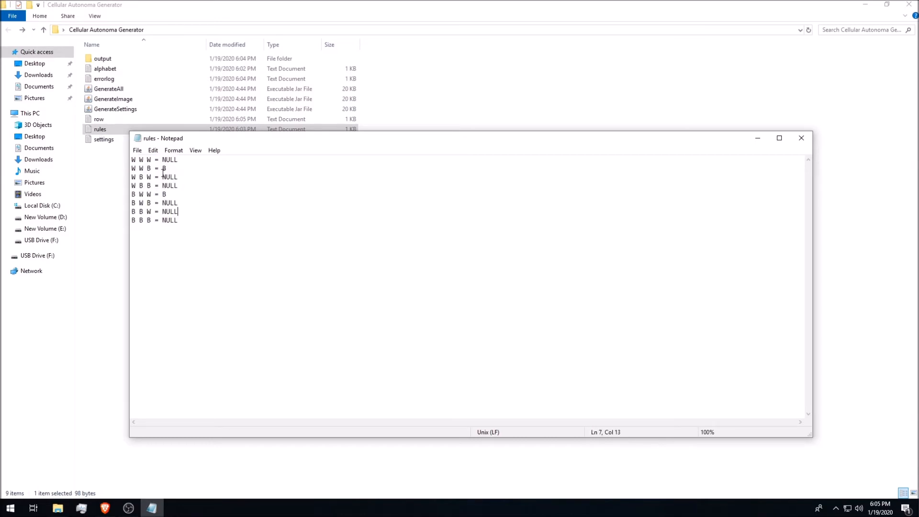
# - Set the outputs of the W W B and B W W rules to NULL and save the rules file
pyautogui.moveTo(163, 159); pyautogui.dragTo(200, 174)
pyautogui.moveTo(180, 220); pyautogui.dragTo(90, 151)
pyautogui.click(170, 177)
pyautogui.click(812, 142)
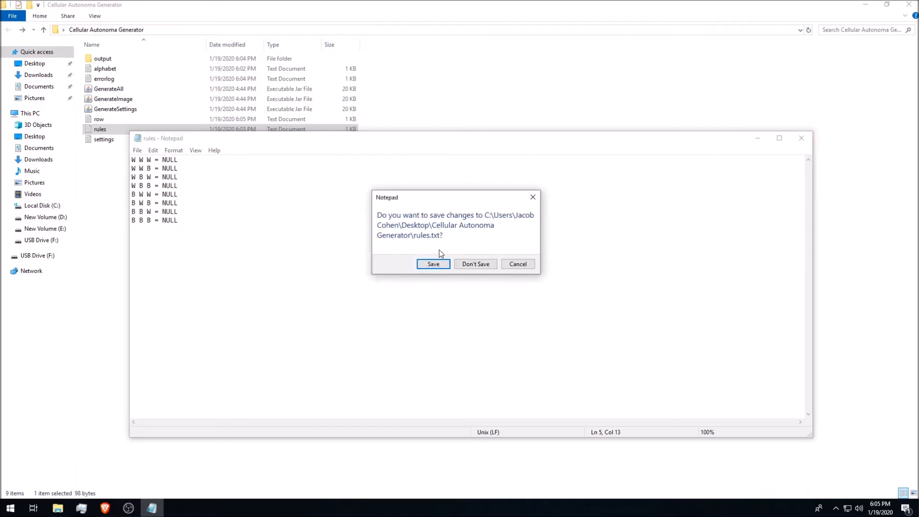
pyautogui.click(443, 264)
pyautogui.click(206, 236)
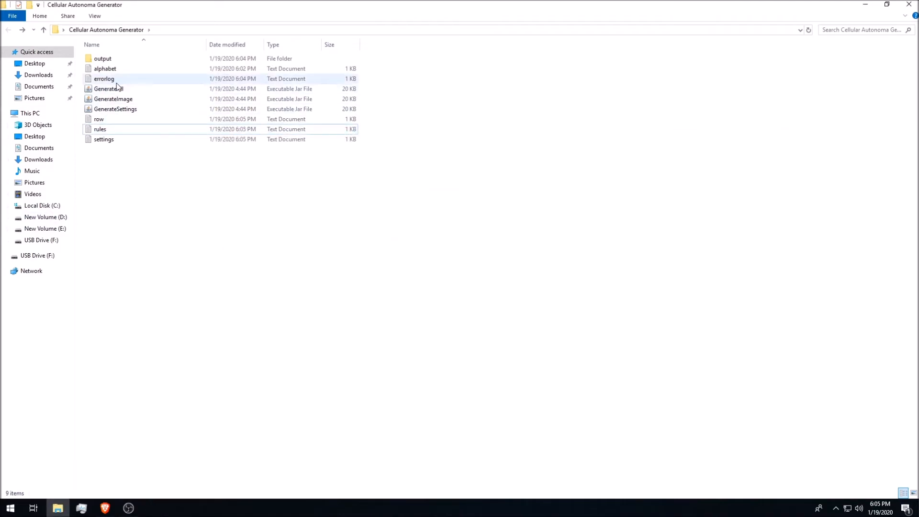
# - Review the contents of the alphabet, rules and settings files in turn, closing each one
pyautogui.doubleClick(106, 68)
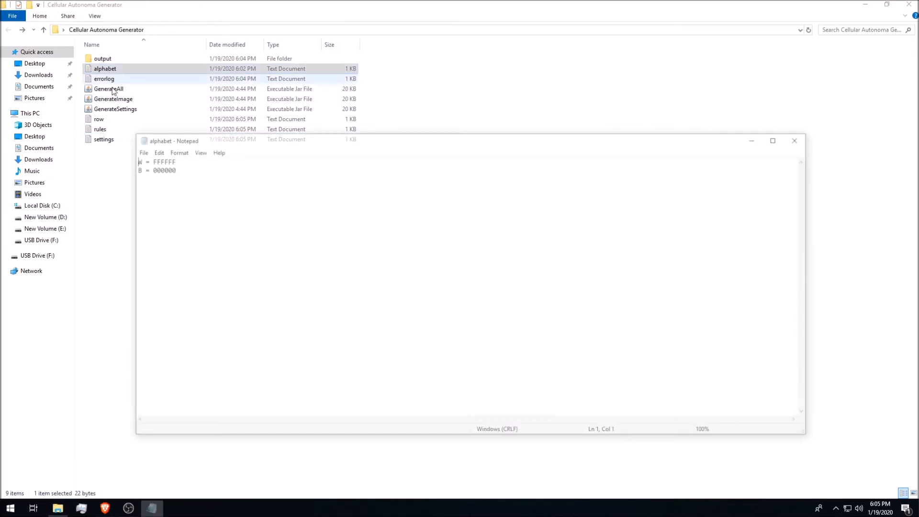
pyautogui.hotkey('ctrl', 'a')
pyautogui.click(801, 138)
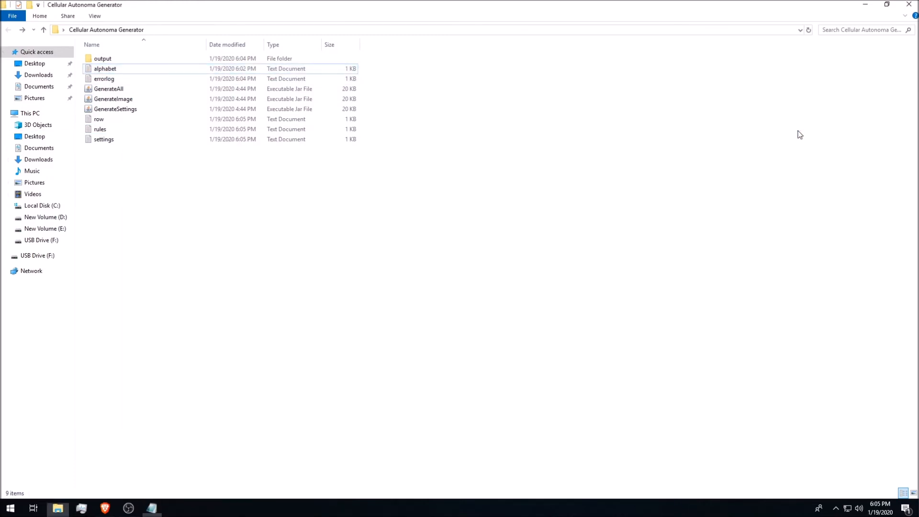
pyautogui.doubleClick(103, 129)
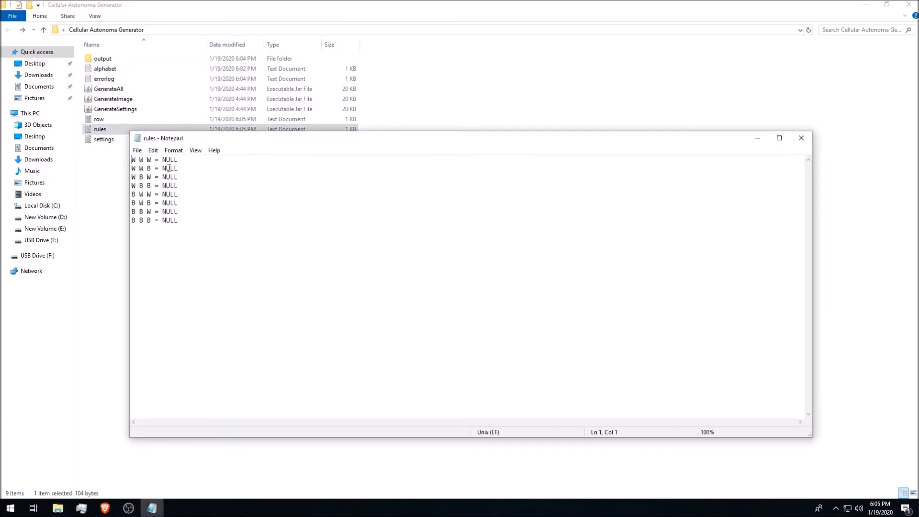
pyautogui.click(798, 143)
pyautogui.hotkey('alt', 'Tab')
pyautogui.click(808, 143)
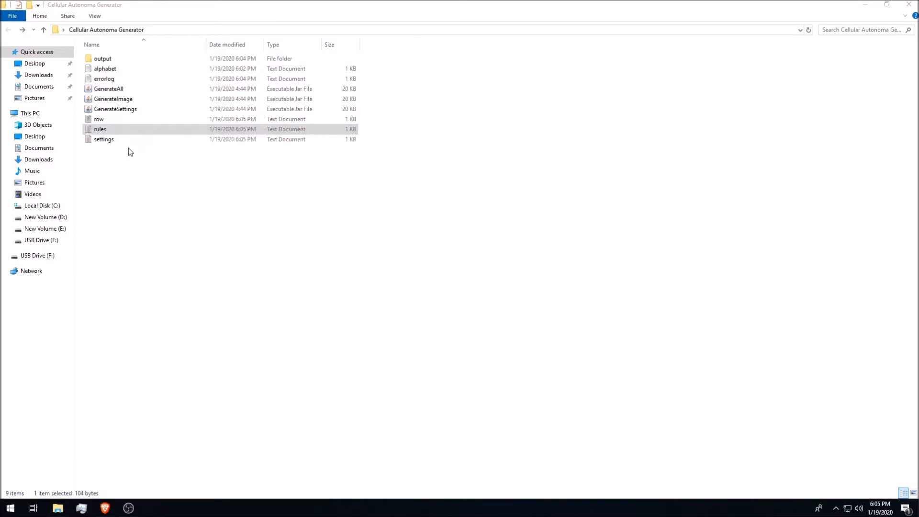
pyautogui.doubleClick(103, 139)
pyautogui.click(804, 140)
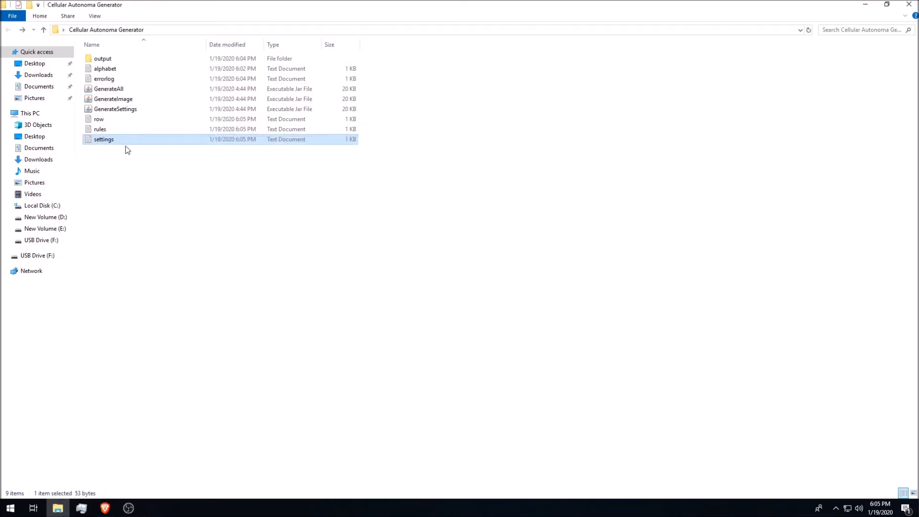
# - Reopen the rules file to check the outputs of all the W and B combinations, and close it
pyautogui.doubleClick(100, 129)
pyautogui.hotkey('ctrl', 'a')
pyautogui.click(199, 202)
pyautogui.moveTo(190, 218); pyautogui.dragTo(59, 133)
pyautogui.click(802, 138)
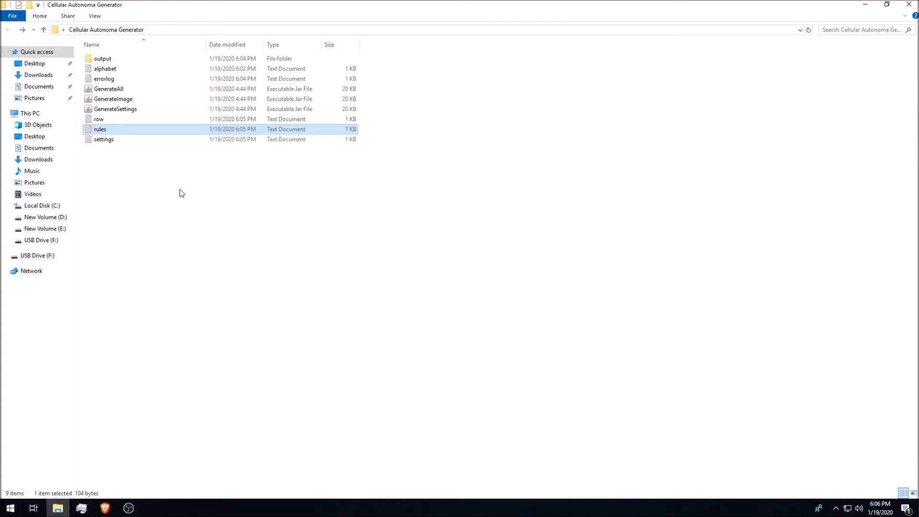
pyautogui.click(179, 192)
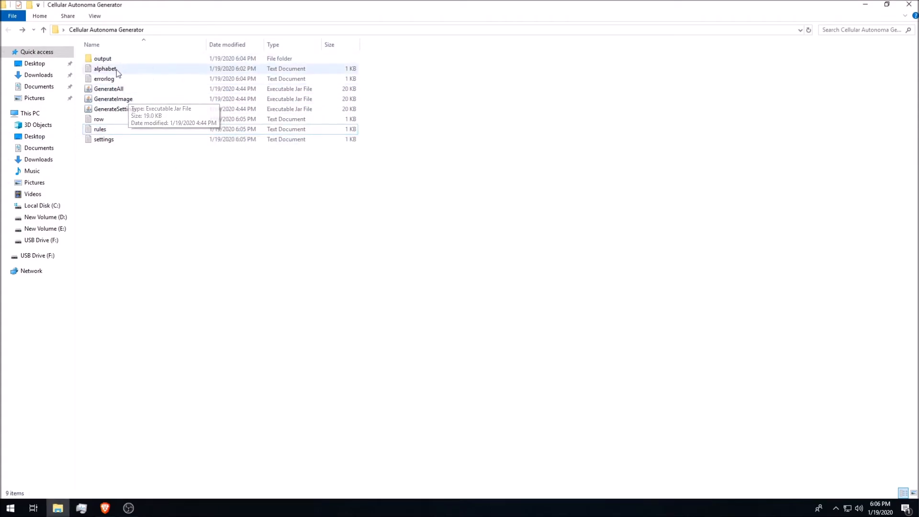
pyautogui.doubleClick(117, 130)
pyautogui.moveTo(207, 219); pyautogui.dragTo(101, 143)
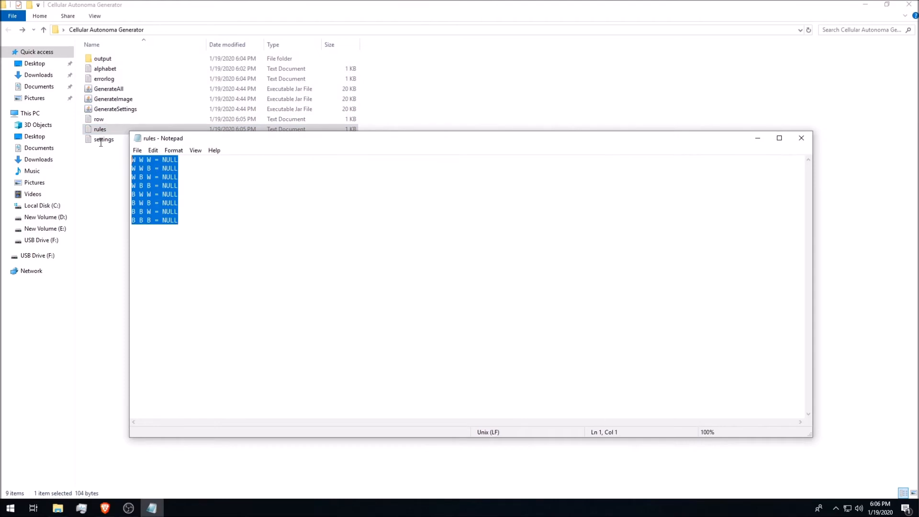
pyautogui.click(648, 241)
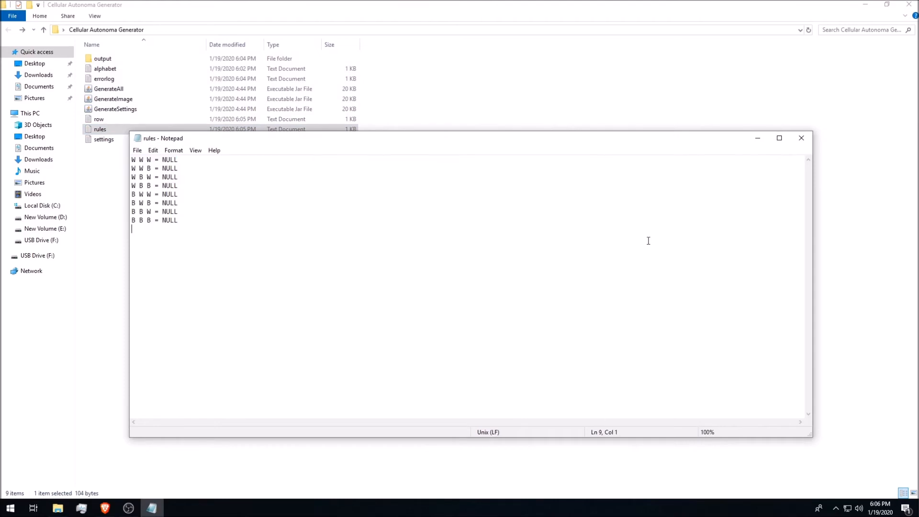
pyautogui.click(802, 138)
pyautogui.click(197, 199)
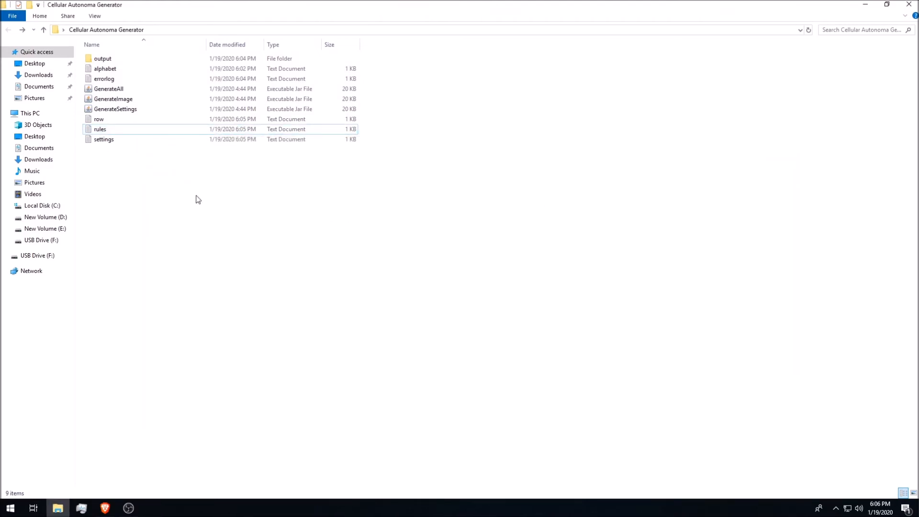
# - Open the output folder in a separate window and arrange it side by side with the Cellular Autonoma Generator folder
pyautogui.rightClick(105, 59)
pyautogui.click(121, 76)
pyautogui.moveTo(399, 113); pyautogui.dragTo(571, 83)
pyautogui.moveTo(646, 77); pyautogui.dragTo(918, 172)
pyautogui.click(274, 164)
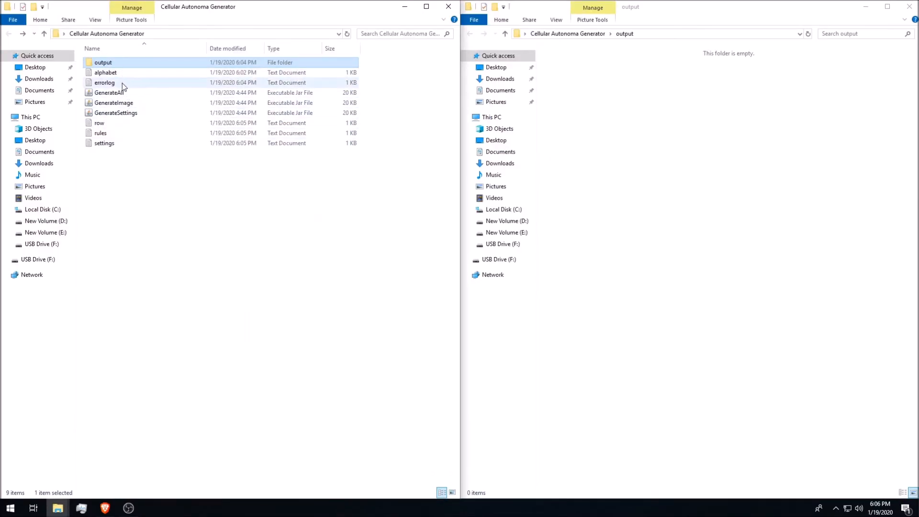
pyautogui.click(614, 138)
pyautogui.click(142, 175)
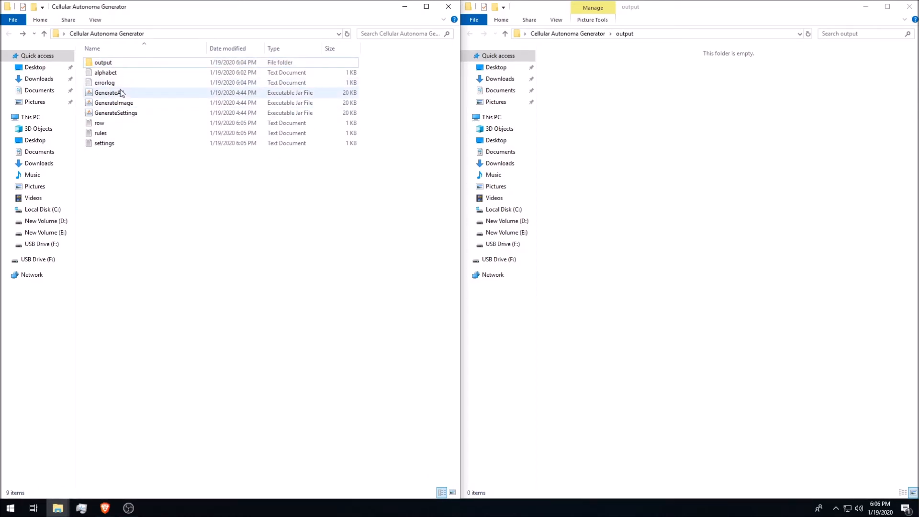
# - Run GenerateAll and browse the images it produces in the output folder
pyautogui.click(117, 96)
pyautogui.click(784, 187)
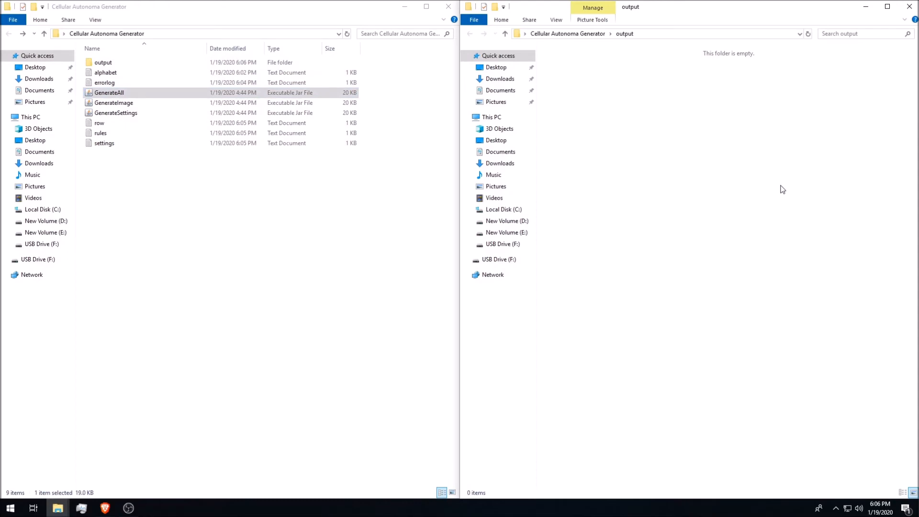
pyautogui.scroll(-20, 766, 203)
pyautogui.scroll(5, 697, 350)
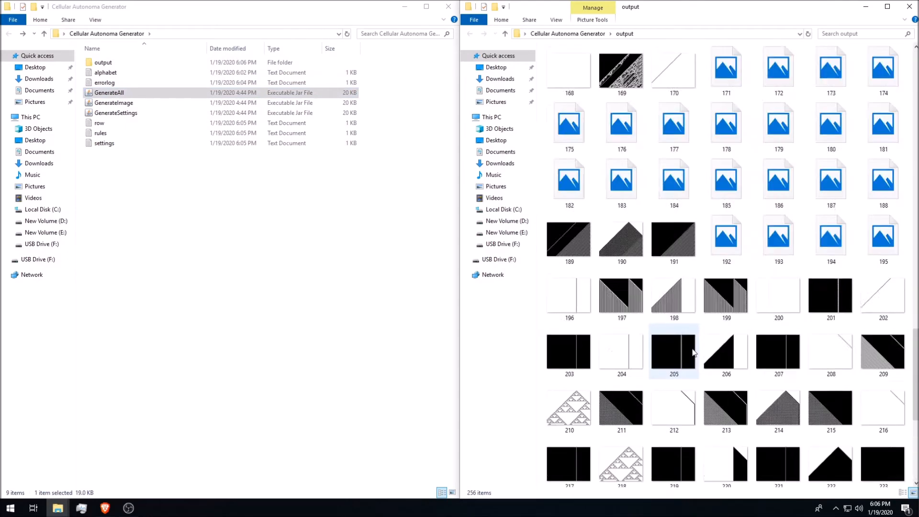
# - Open image 0 from the start of the output folder, page through the images that follow it, and close the viewer
pyautogui.scroll(20, 694, 353)
pyautogui.doubleClick(572, 84)
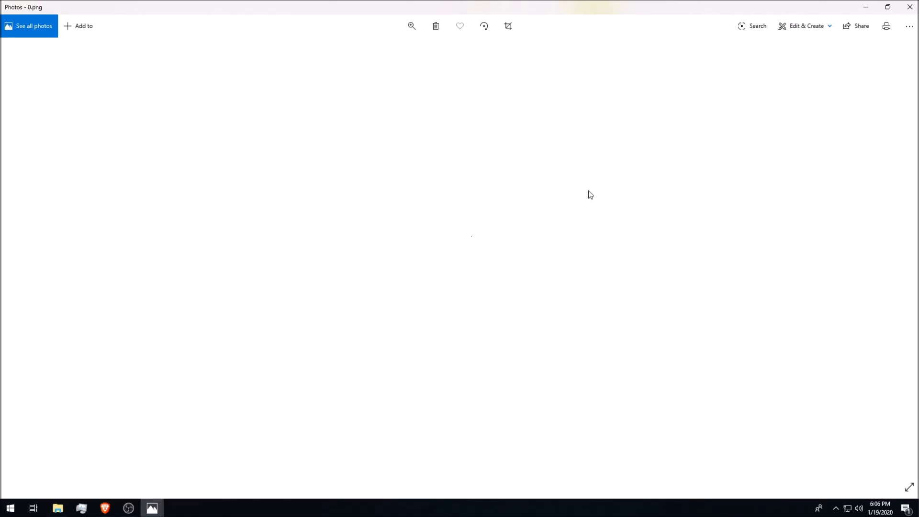
pyautogui.press('Right')
pyautogui.press('Right')
pyautogui.press('Right')
pyautogui.press('Right')
pyautogui.press('Right')
pyautogui.press('Right')
pyautogui.press('Right')
pyautogui.press('Right')
pyautogui.press('Right')
pyautogui.press('Right')
pyautogui.press('Right')
pyautogui.press('Right')
pyautogui.press('Right')
pyautogui.click(910, 7)
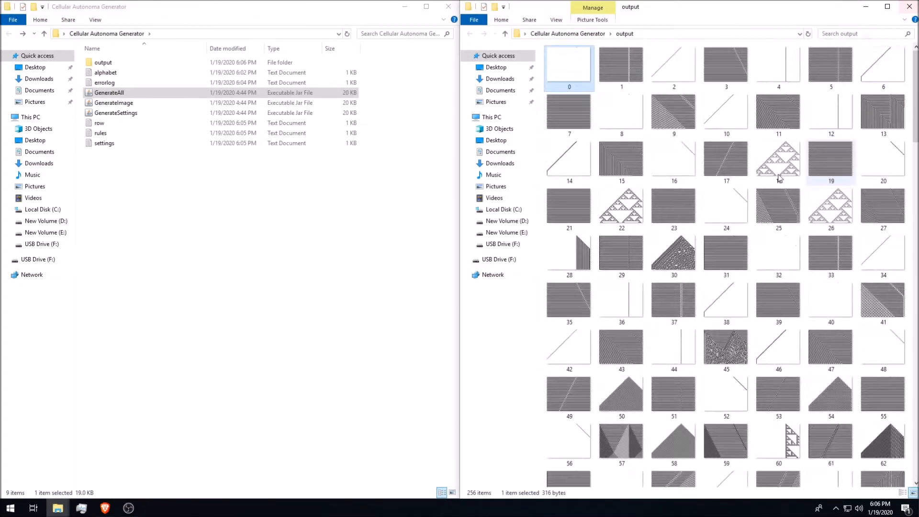
# - Browse the full set of generated thumbnails in the output folder, briefly opening and closing image 75
pyautogui.scroll(-7, 779, 178)
pyautogui.click(831, 253)
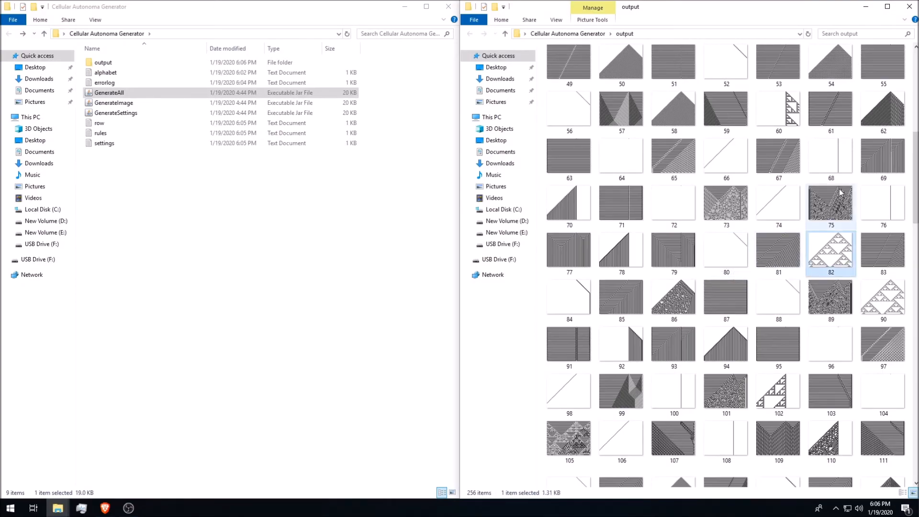
pyautogui.doubleClick(841, 193)
pyautogui.click(910, 7)
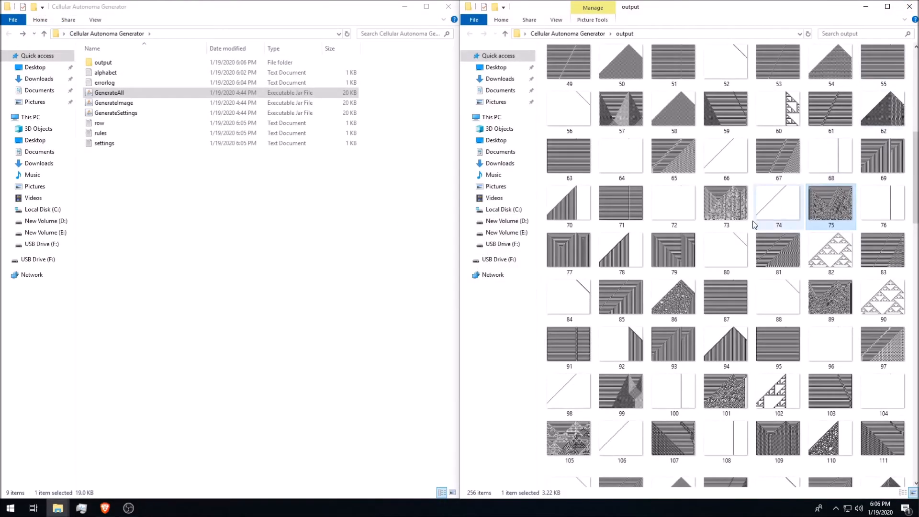
pyautogui.scroll(-20, 758, 221)
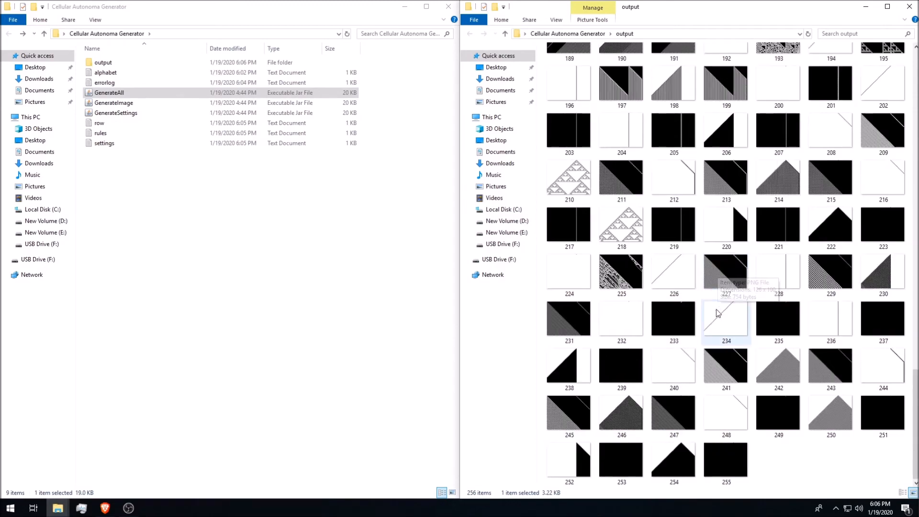
pyautogui.scroll(20, 718, 309)
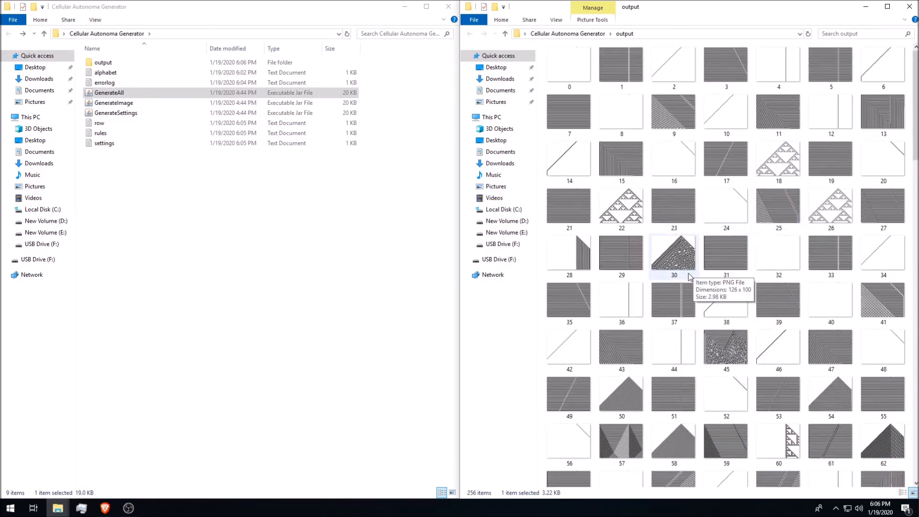
# - View image 57 from the output folder at maximum magnification, and close it
pyautogui.scroll(-5, 691, 276)
pyautogui.doubleClick(621, 184)
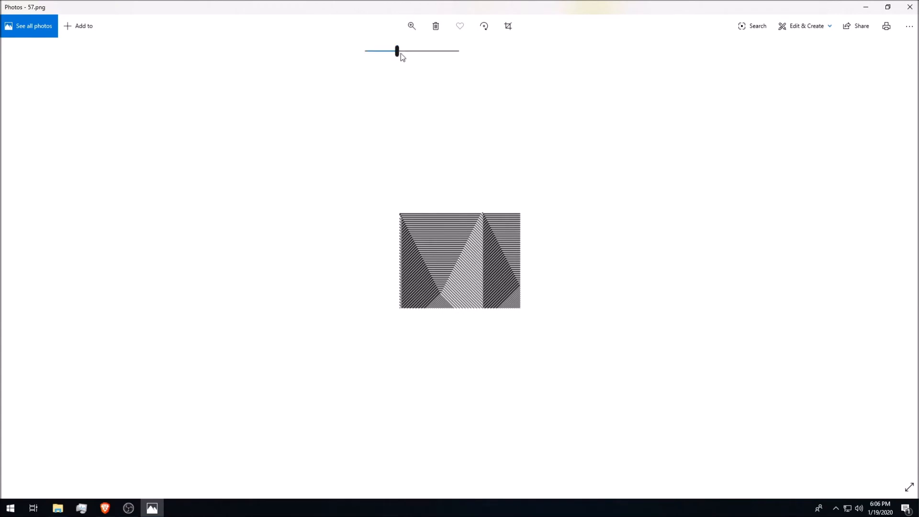
pyautogui.moveTo(401, 53); pyautogui.dragTo(457, 52)
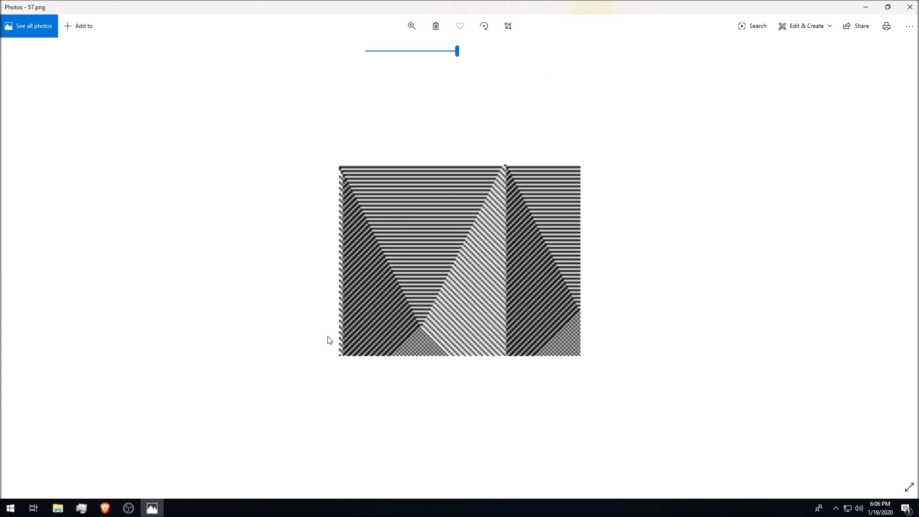
pyautogui.click(911, 7)
# - Open image 75, enlarge it to examine its pattern, and close it
pyautogui.doubleClick(827, 276)
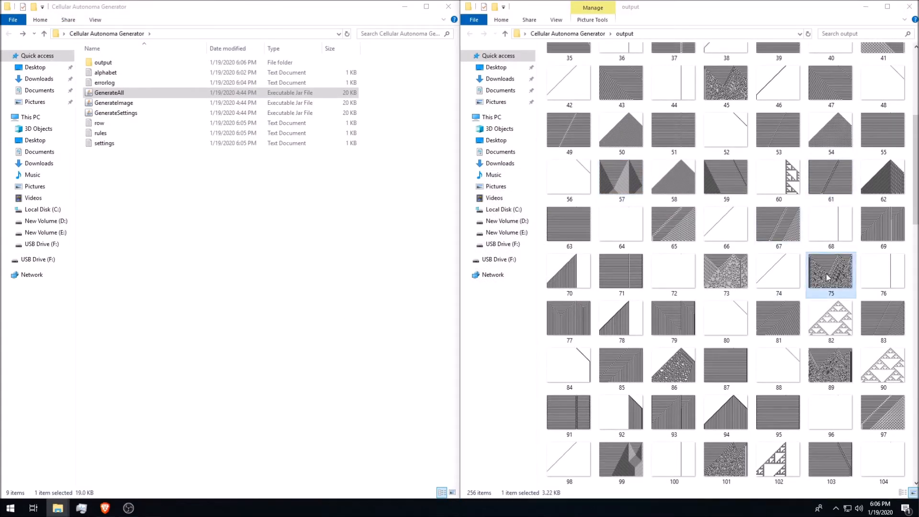
pyautogui.doubleClick(440, 259)
pyautogui.click(416, 27)
pyautogui.moveTo(399, 52); pyautogui.dragTo(466, 72)
pyautogui.click(909, 7)
# - Find image 82 in the output folder, enlarge its triangle pattern in the viewer, and close it
pyautogui.scroll(-10, 764, 275)
pyautogui.scroll(10, 764, 274)
pyautogui.click(834, 162)
pyautogui.doubleClick(834, 162)
pyautogui.doubleClick(475, 285)
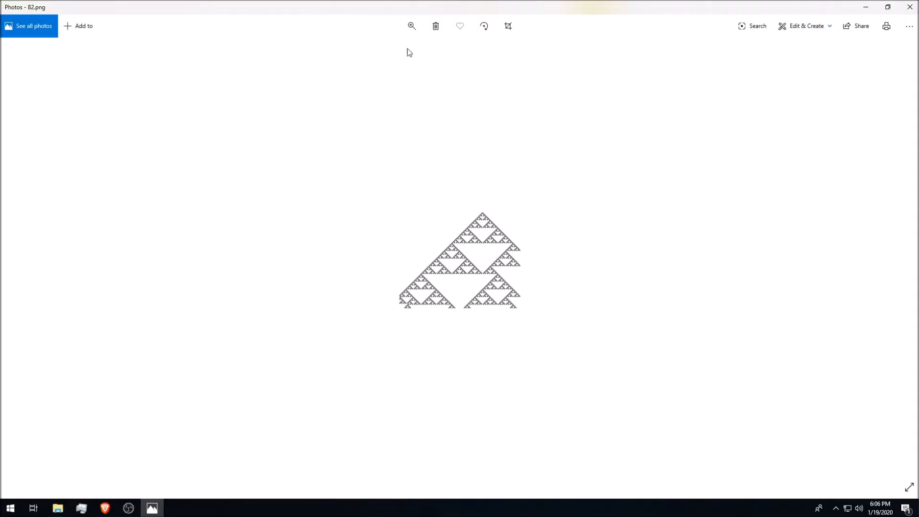
pyautogui.click(408, 30)
pyautogui.moveTo(400, 52); pyautogui.dragTo(715, 103)
pyautogui.click(909, 7)
# - Delete all the generated images from the output folder
pyautogui.scroll(-10, 753, 314)
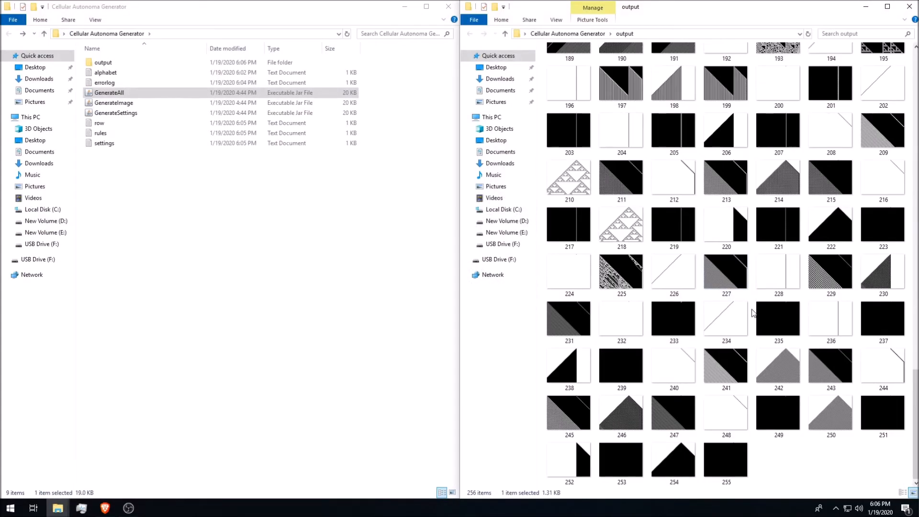
pyautogui.scroll(10, 654, 404)
pyautogui.click(689, 341)
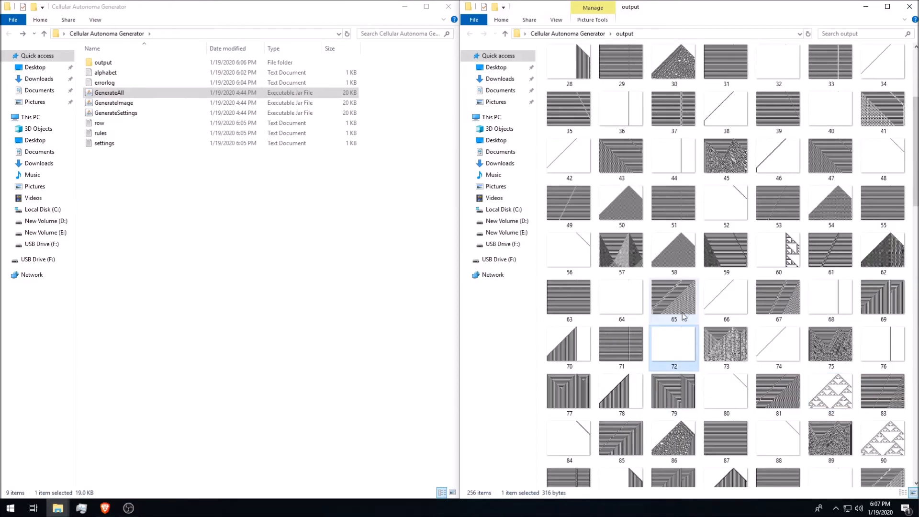
pyautogui.click(831, 345)
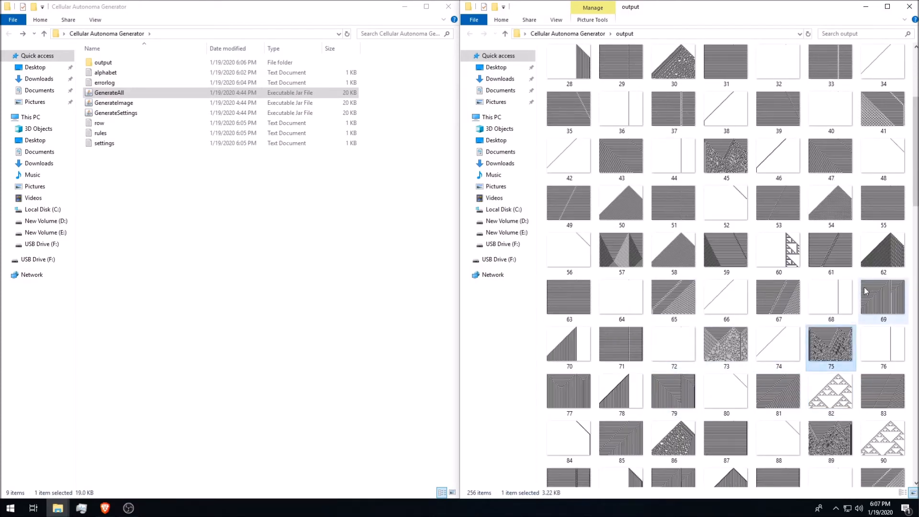
pyautogui.hotkey('ctrl', 'a')
pyautogui.press('Delete')
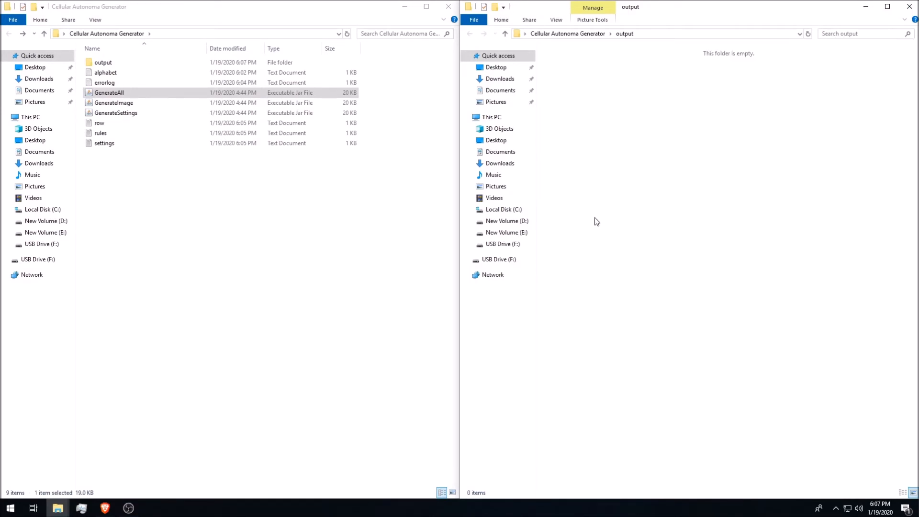
# - Set numRows to 1000 in the settings file, and check that the rules file's outputs are all NULL
pyautogui.doubleClick(100, 133)
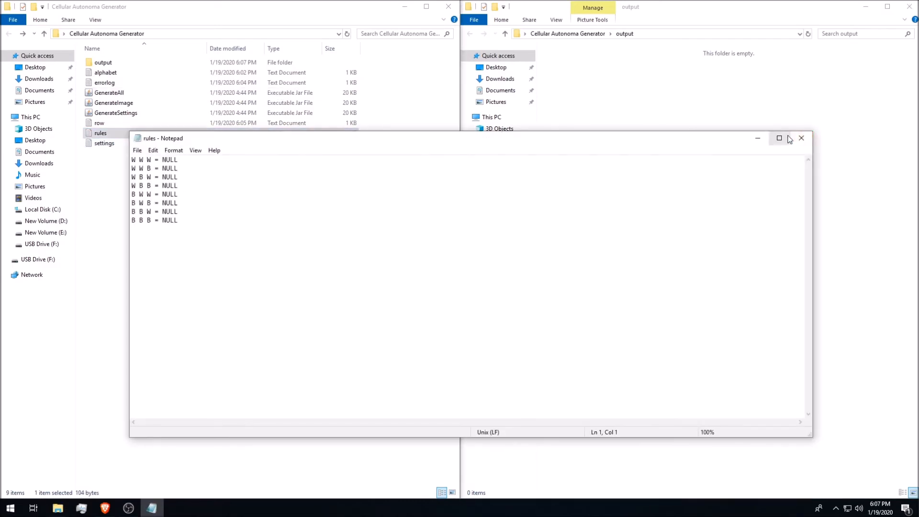
pyautogui.click(802, 138)
pyautogui.doubleClick(114, 144)
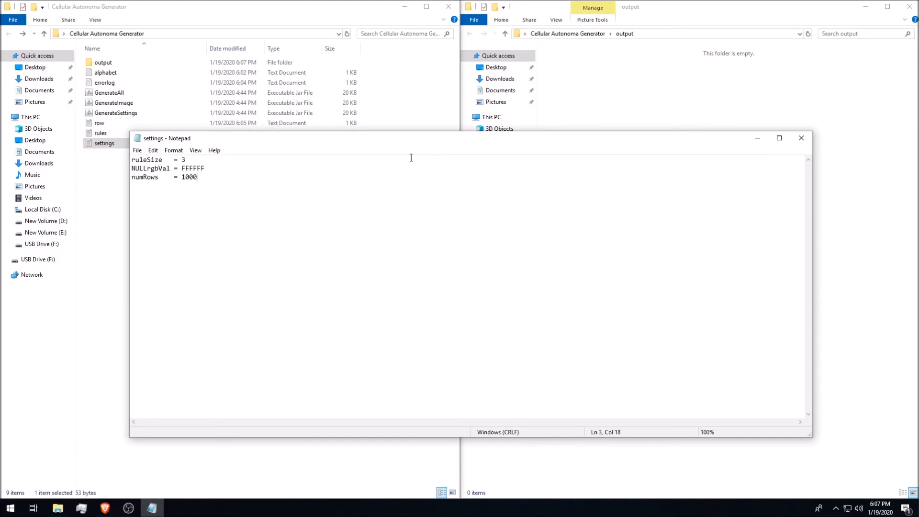
pyautogui.click(802, 138)
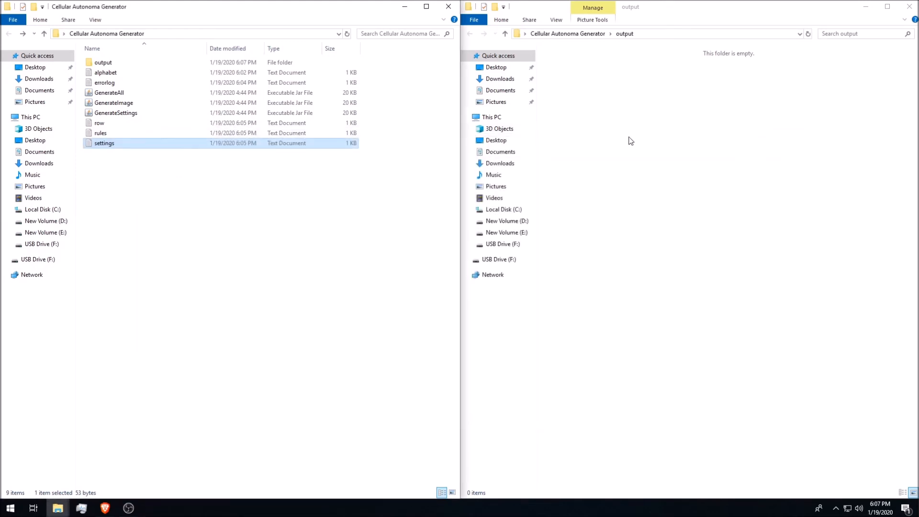
pyautogui.doubleClick(100, 133)
pyautogui.click(802, 138)
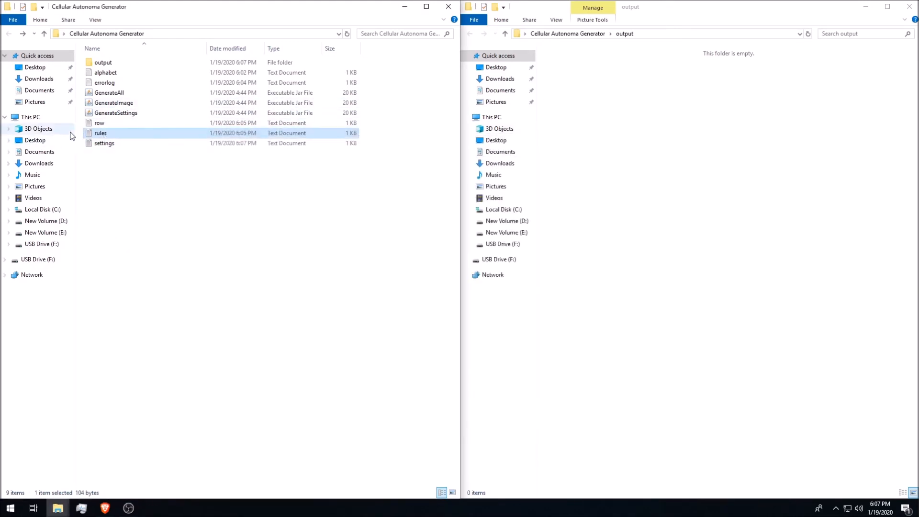
# - Replace the row file's contents with one line of about 1000 space-separated W cells, change one cell near the middle, and save it
pyautogui.doubleClick(101, 123)
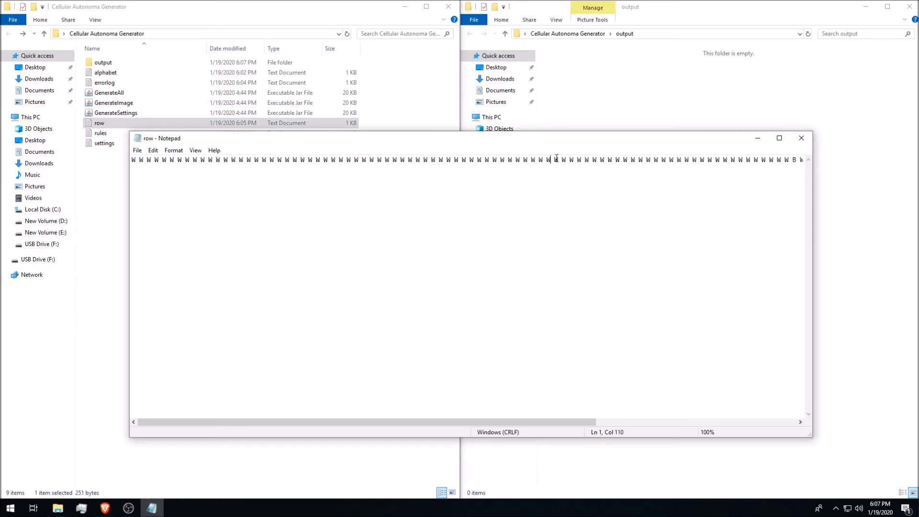
pyautogui.hotkey('ctrl', 'a')
pyautogui.press('BackSpace')
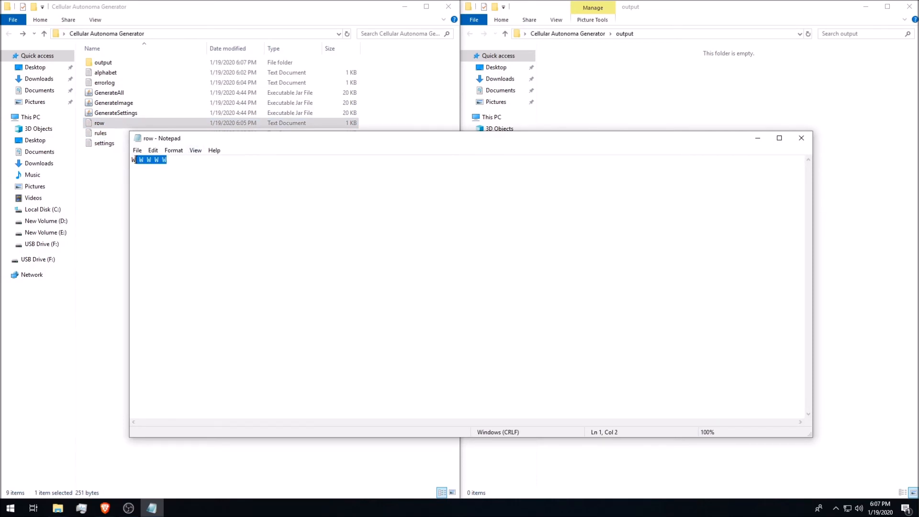
pyautogui.hotkey('ctrl', 'v')
pyautogui.hotkey('ctrl', 'v')
pyautogui.hotkey('ctrl', 'v')
pyautogui.hotkey('ctrl', 'v')
pyautogui.hotkey('ctrl', 'v')
pyautogui.hotkey('ctrl', 'v')
pyautogui.hotkey('ctrl', 'v')
pyautogui.hotkey('ctrl', 'v')
pyautogui.hotkey('ctrl', 'v')
pyautogui.hotkey('ctrl', 'v')
pyautogui.hotkey('ctrl', 'v')
pyautogui.hotkey('ctrl', 'v')
pyautogui.hotkey('ctrl', 'v')
pyautogui.hotkey('ctrl', 'v')
pyautogui.hotkey('ctrl', 'v')
pyautogui.hotkey('ctrl', 'v')
pyautogui.hotkey('ctrl', 'v')
pyautogui.hotkey('ctrl', 'v')
pyautogui.hotkey('ctrl', 'v')
pyautogui.hotkey('ctrl', 'v')
pyautogui.hotkey('ctrl', 'v')
pyautogui.hotkey('ctrl', 'v')
pyautogui.hotkey('ctrl', 'v')
pyautogui.hotkey('ctrl', 'v')
pyautogui.hotkey('ctrl', 'v')
pyautogui.hotkey('ctrl', 'v')
pyautogui.hotkey('ctrl', 'v')
pyautogui.hotkey('ctrl', 'v')
pyautogui.hotkey('ctrl', 'v')
pyautogui.hotkey('ctrl', 'v')
pyautogui.hotkey('ctrl', 'v')
pyautogui.hotkey('ctrl', 'v')
pyautogui.hotkey('ctrl', 'v')
pyautogui.hotkey('ctrl', 'v')
pyautogui.hotkey('ctrl', 'v')
pyautogui.hotkey('ctrl', 'v')
pyautogui.hotkey('ctrl', 'v')
pyautogui.hotkey('ctrl', 'v')
pyautogui.hotkey('ctrl', 'v')
pyautogui.hotkey('ctrl', 'v')
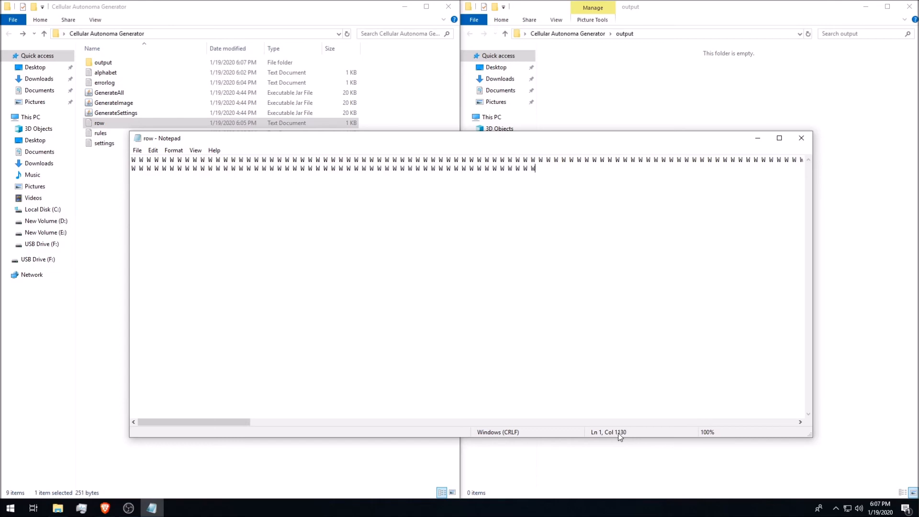
pyautogui.hotkey('ctrl', 'v')
pyautogui.hotkey('ctrl', 'v')
pyautogui.hotkey('ctrl', 'v')
pyautogui.hotkey('ctrl', 'v')
pyautogui.hotkey('ctrl', 'v')
pyautogui.hotkey('ctrl', 'v')
pyautogui.hotkey('ctrl', 'v')
pyautogui.hotkey('ctrl', 'v')
pyautogui.hotkey('ctrl', 'v')
pyautogui.hotkey('ctrl', 'v')
pyautogui.hotkey('ctrl', 'v')
pyautogui.hotkey('ctrl', 'v')
pyautogui.hotkey('ctrl', 'v')
pyautogui.hotkey('ctrl', 'v')
pyautogui.hotkey('ctrl', 'v')
pyautogui.hotkey('ctrl', 'v')
pyautogui.hotkey('ctrl', 'v')
pyautogui.hotkey('ctrl', 'v')
pyautogui.hotkey('ctrl', 'v')
pyautogui.hotkey('ctrl', 'v')
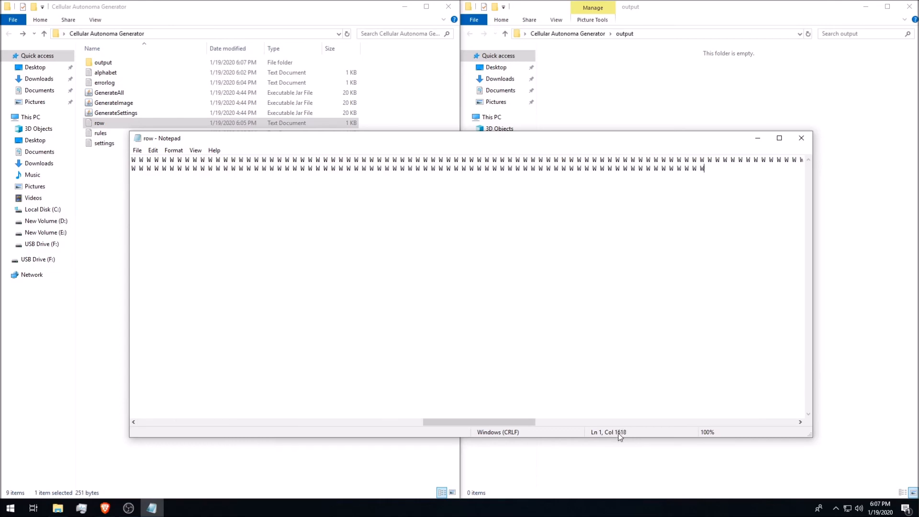
pyautogui.hotkey('ctrl', 'v')
pyautogui.hotkey('ctrl', 'v')
pyautogui.hotkey('ctrl', 'v')
pyautogui.hotkey('ctrl', 'v')
pyautogui.hotkey('ctrl', 'v')
pyautogui.hotkey('ctrl', 'v')
pyautogui.hotkey('ctrl', 'v')
pyautogui.hotkey('ctrl', 'v')
pyautogui.hotkey('ctrl', 'v')
pyautogui.hotkey('ctrl', 'v')
pyautogui.hotkey('ctrl', 'v')
pyautogui.hotkey('ctrl', 'v')
pyautogui.hotkey('ctrl', 'v')
pyautogui.hotkey('ctrl', 'v')
pyautogui.hotkey('ctrl', 'v')
pyautogui.hotkey('ctrl', 'v')
pyautogui.hotkey('ctrl', 'v')
pyautogui.hotkey('ctrl', 'v')
pyautogui.hotkey('ctrl', 'v')
pyautogui.hotkey('ctrl', 'v')
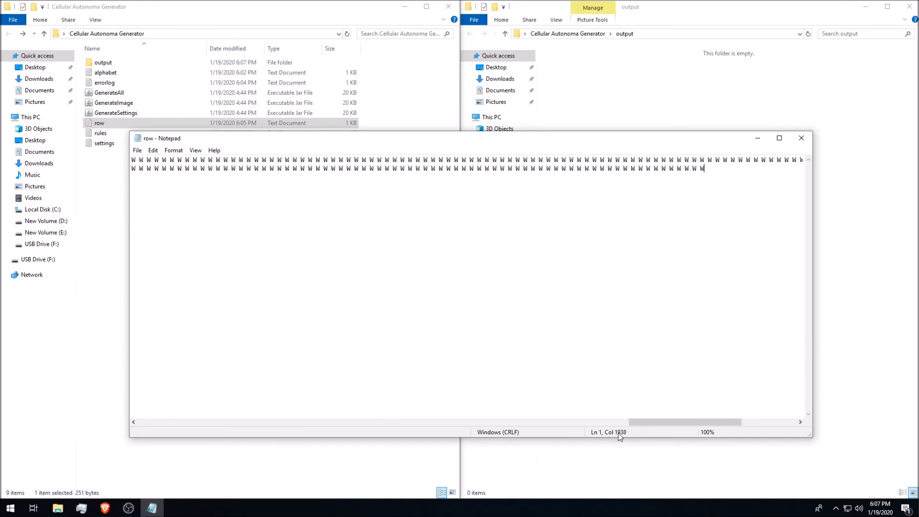
pyautogui.hotkey('ctrl', 'v')
pyautogui.hotkey('ctrl', 'v')
pyautogui.hotkey('ctrl', 'v')
pyautogui.hotkey('ctrl', 'v')
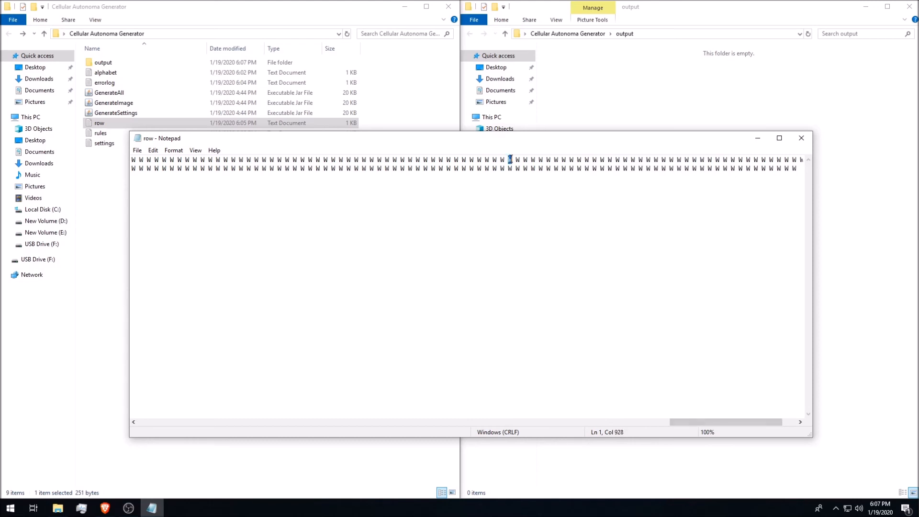
pyautogui.click(802, 139)
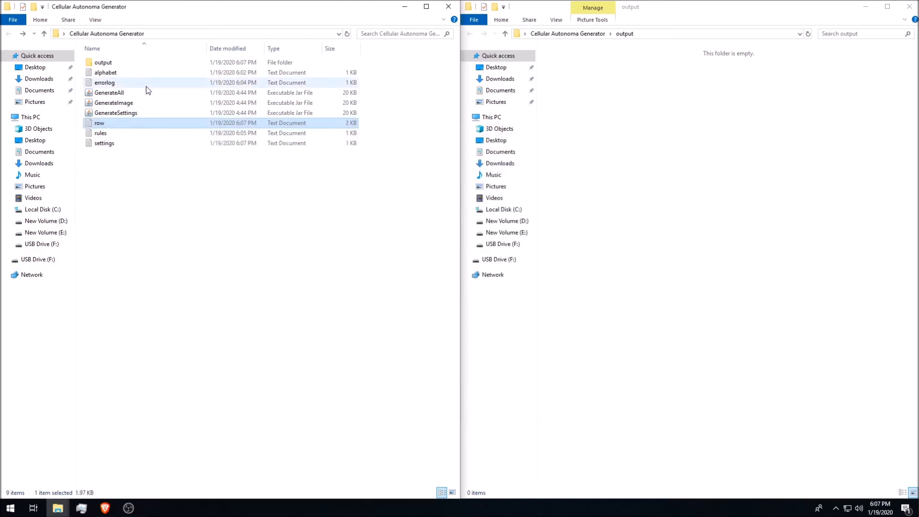
# - Run GenerateAll with the larger row, page through the first new images from image 0, and close the viewer
pyautogui.click(115, 94)
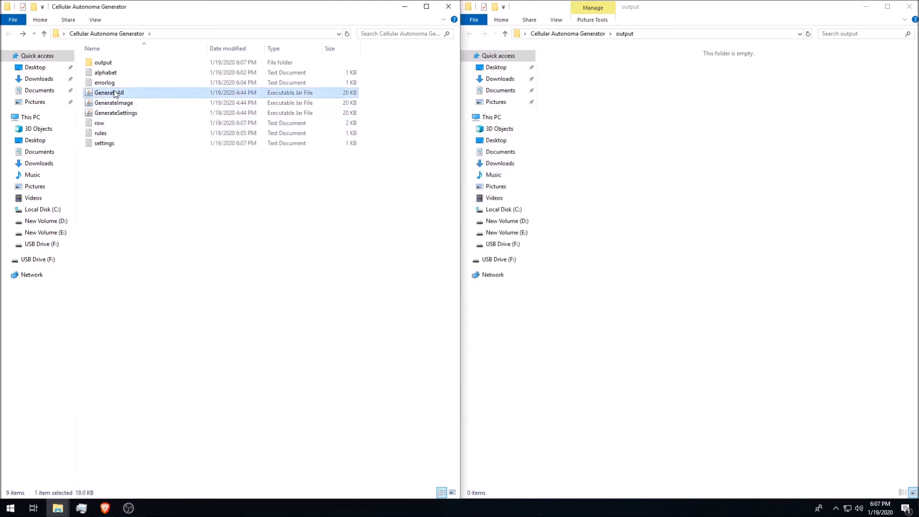
pyautogui.click(679, 139)
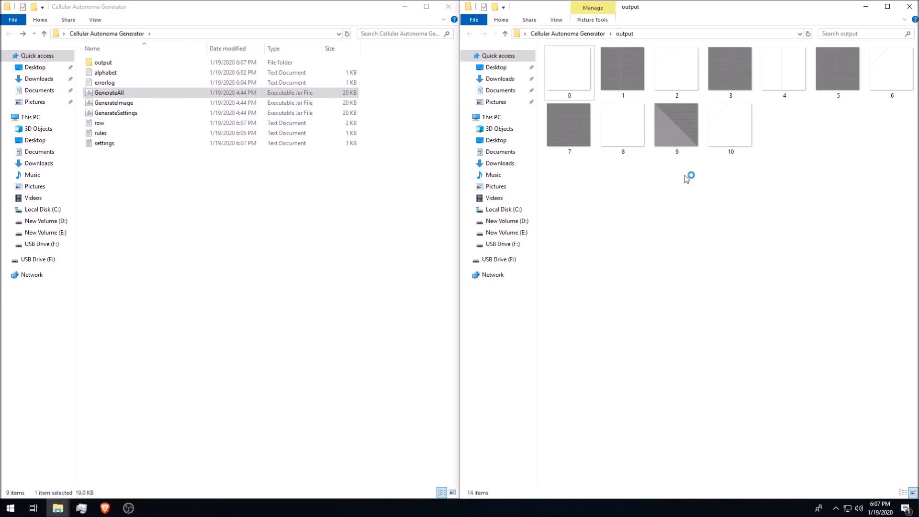
pyautogui.doubleClick(590, 68)
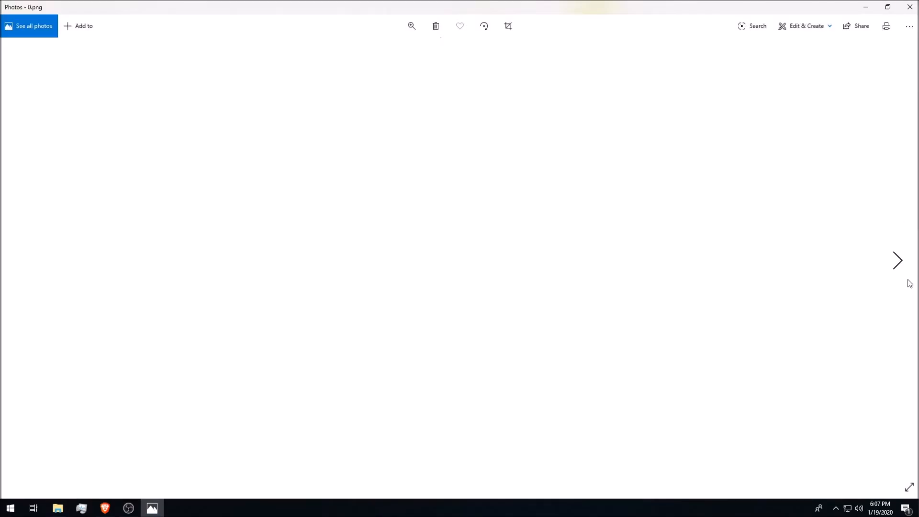
pyautogui.click(905, 274)
pyautogui.click(904, 274)
pyautogui.click(905, 274)
pyautogui.click(904, 274)
pyautogui.click(905, 274)
pyautogui.click(905, 275)
pyautogui.click(905, 275)
pyautogui.click(909, 7)
# - Open the new image 57, magnify it, and examine different parts of its pattern
pyautogui.click(722, 240)
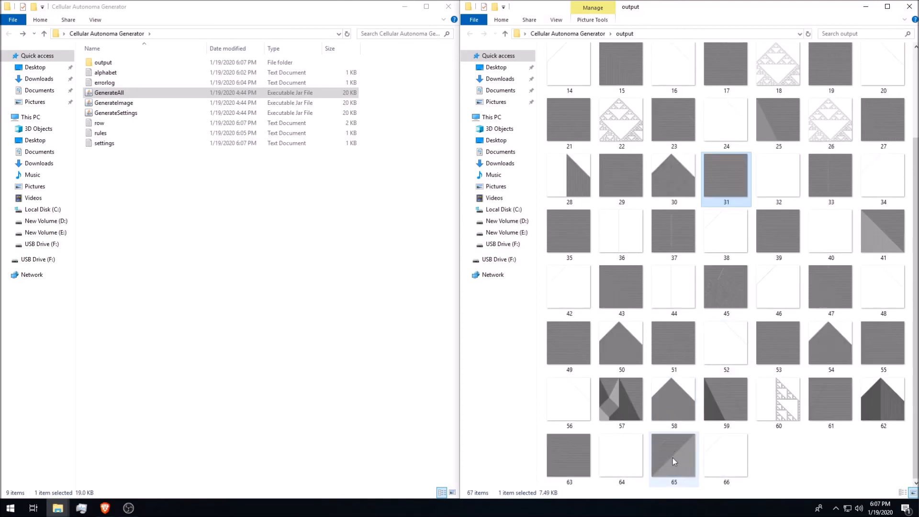
pyautogui.doubleClick(624, 411)
pyautogui.scroll(3, 459, 279)
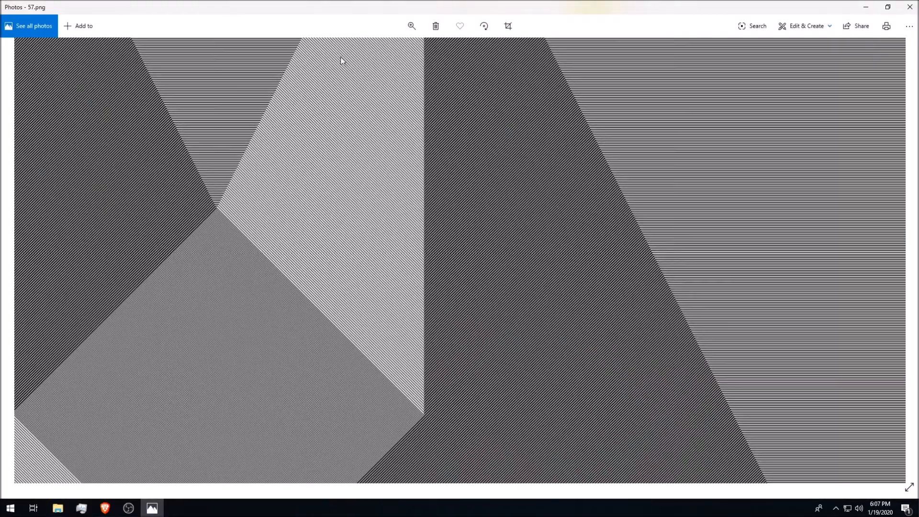
pyautogui.click(419, 30)
pyautogui.moveTo(394, 51); pyautogui.dragTo(545, 79)
pyautogui.moveTo(525, 184); pyautogui.dragTo(640, 459)
pyautogui.moveTo(361, 62); pyautogui.dragTo(438, 421)
pyautogui.scroll(-6, 439, 424)
pyautogui.scroll(4, 531, 383)
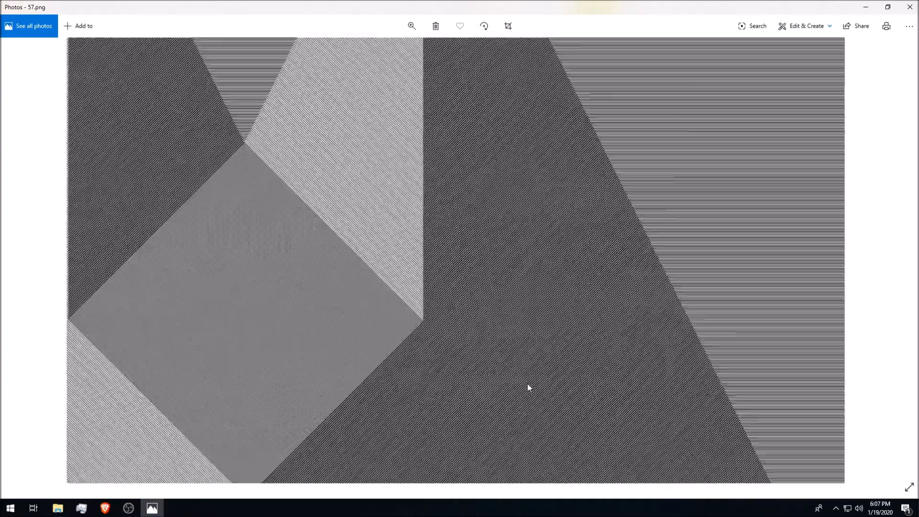
pyautogui.moveTo(555, 234); pyautogui.dragTo(573, 424)
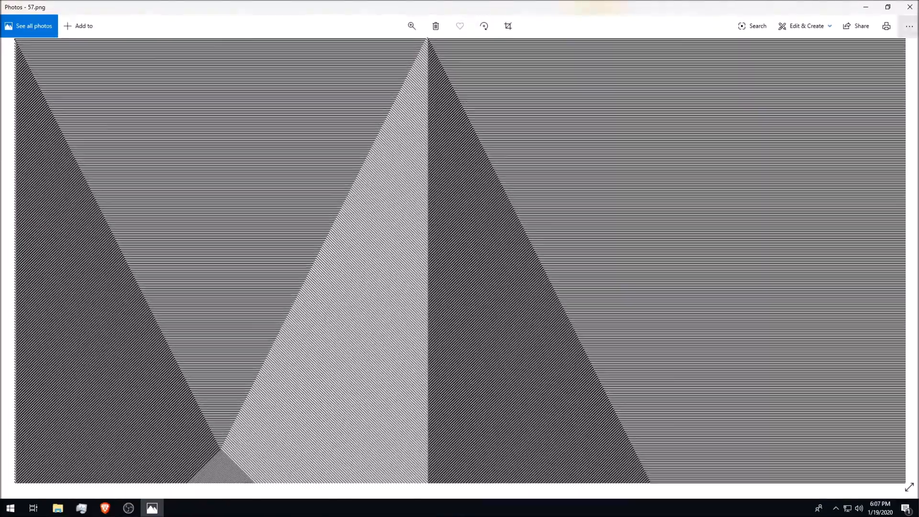
# - Close image 57, open image 99 from the output folder to view its pattern, and close it
pyautogui.click(910, 7)
pyautogui.scroll(-5, 718, 278)
pyautogui.doubleClick(622, 344)
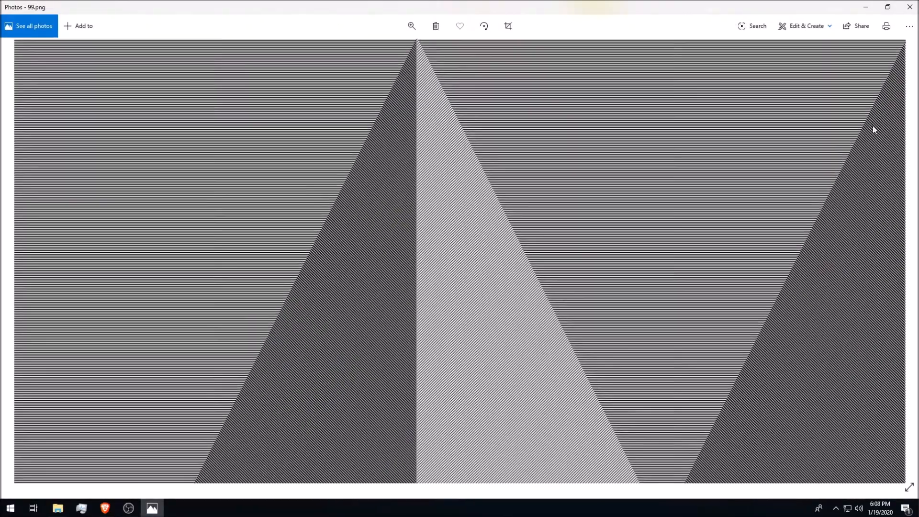
pyautogui.click(911, 7)
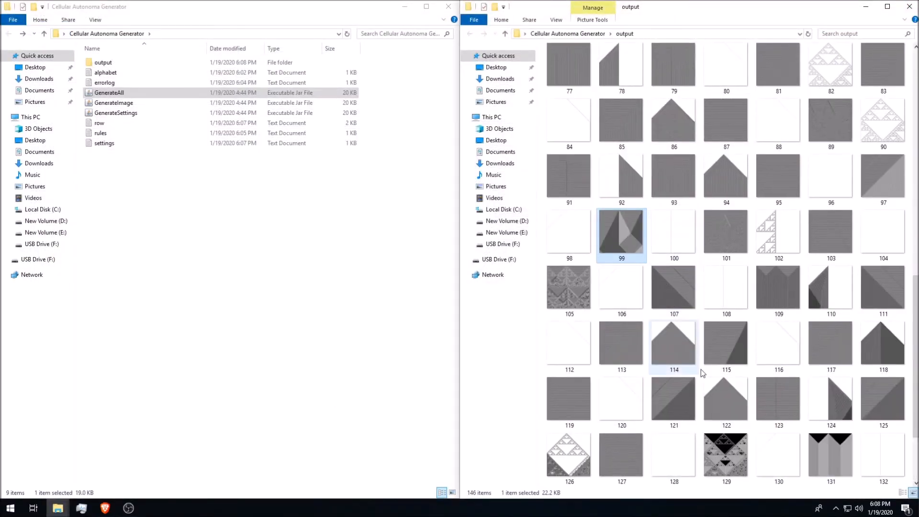
# - Open image 157 among the newer images in the output folder and page forward to image 161
pyautogui.scroll(-2, 700, 372)
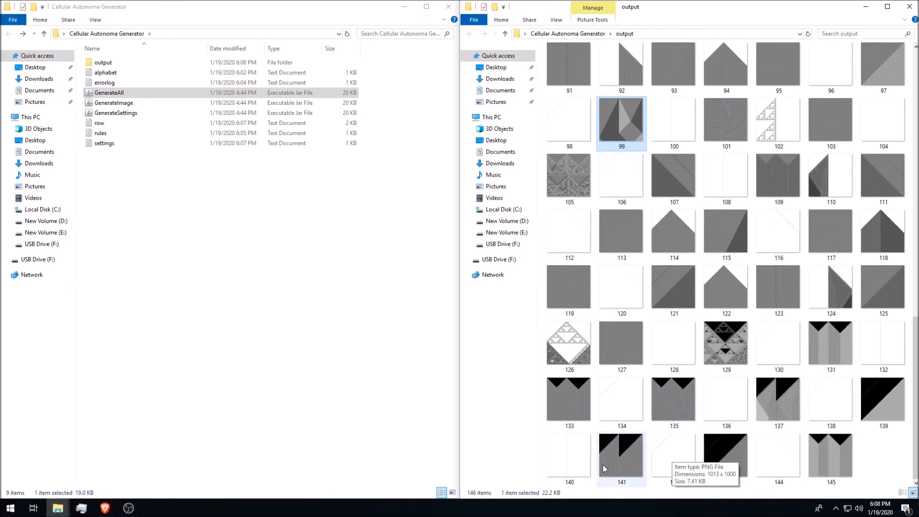
pyautogui.scroll(-3, 740, 432)
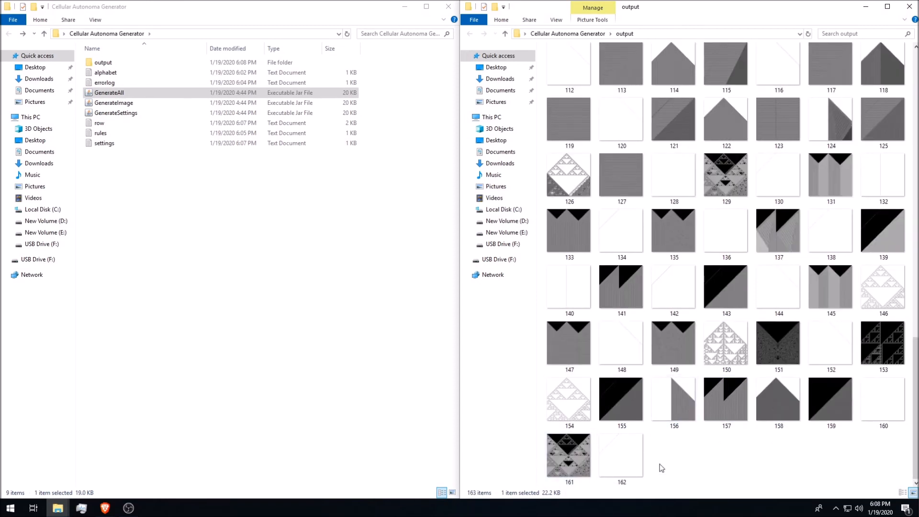
pyautogui.doubleClick(733, 384)
pyautogui.press('Right')
pyautogui.press('Right')
pyautogui.press('Right')
pyautogui.press('Right')
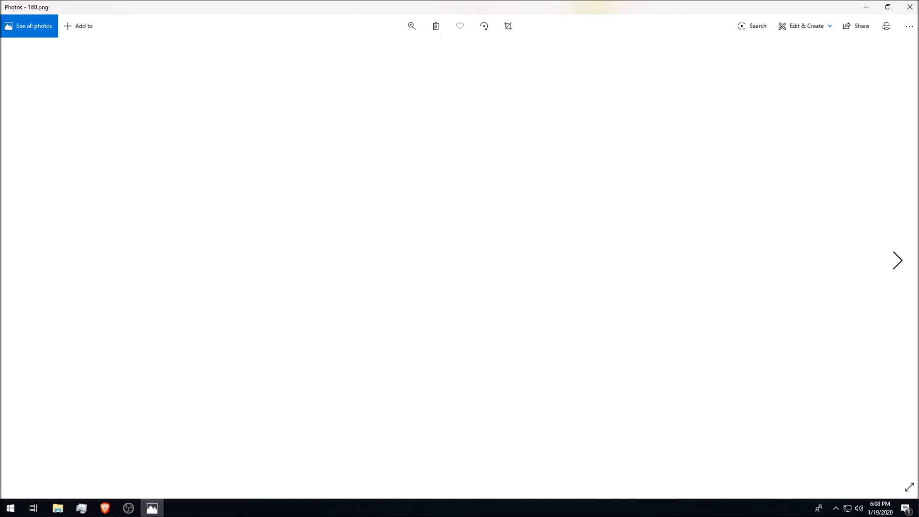
# - Examine the pattern of image 161 magnified, zoom back out to the whole image, and close it
pyautogui.scroll(2, 430, 218)
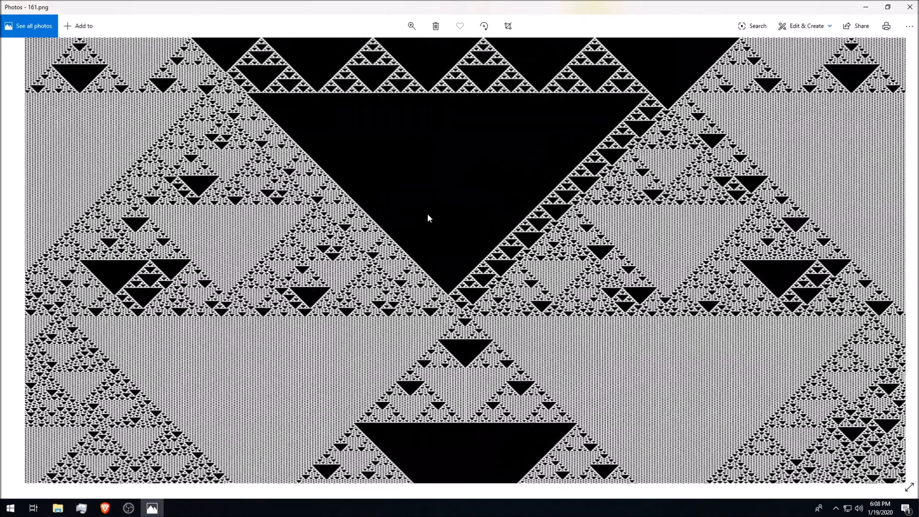
pyautogui.click(412, 26)
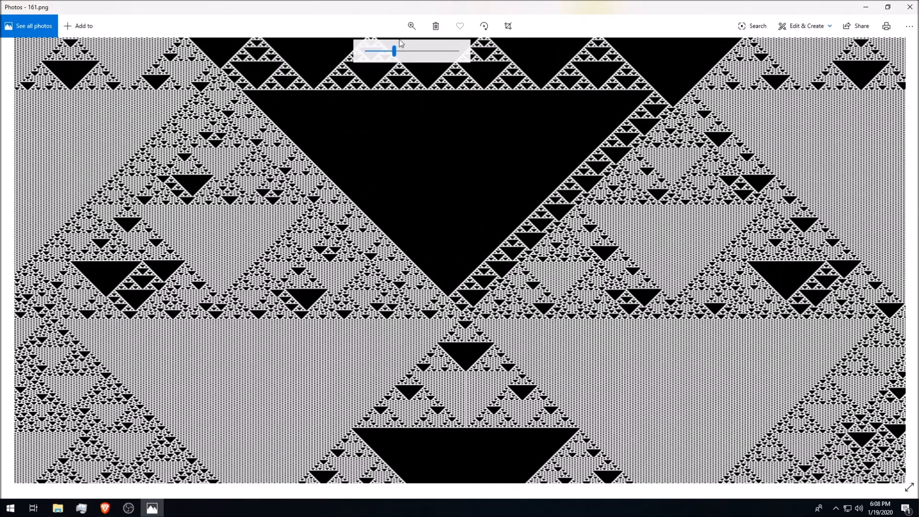
pyautogui.moveTo(396, 50); pyautogui.dragTo(358, 85)
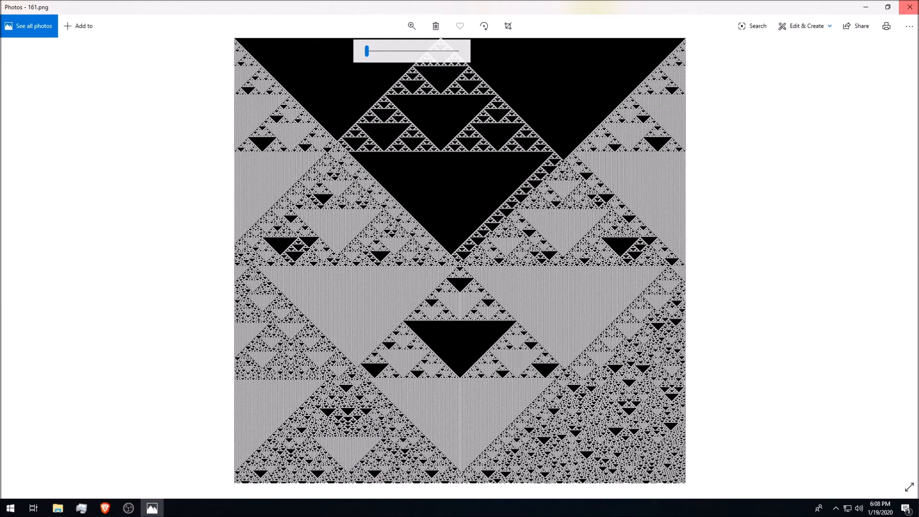
pyautogui.click(910, 6)
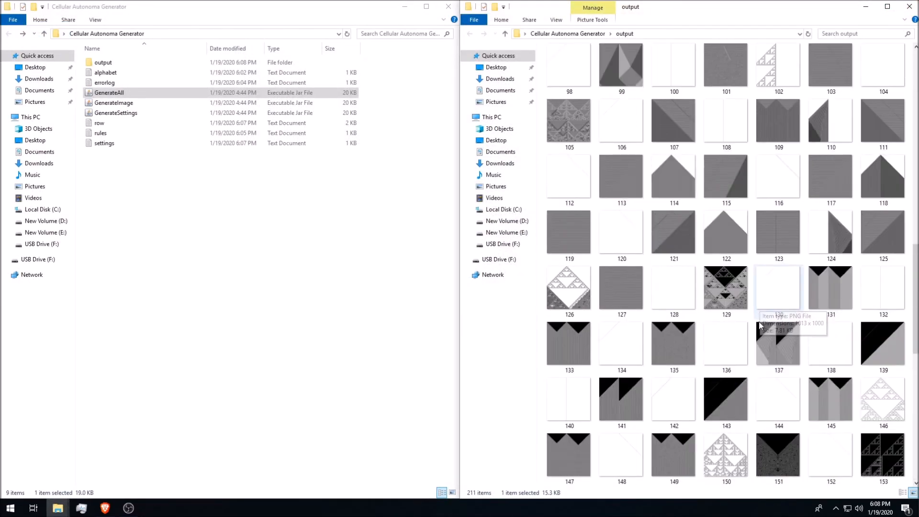
# - Open image 225 from the output folder, examine its pattern magnified and as a whole, and close it
pyautogui.scroll(-10, 736, 294)
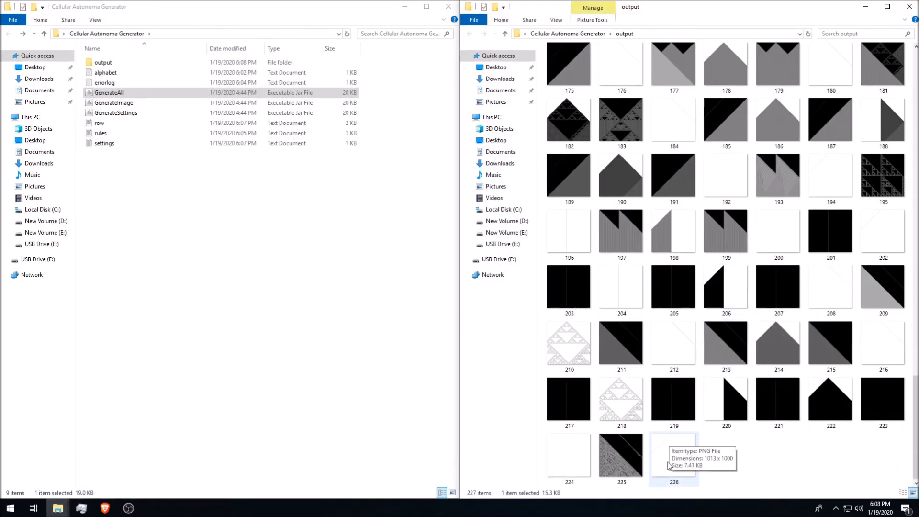
pyautogui.doubleClick(616, 461)
pyautogui.scroll(5, 479, 290)
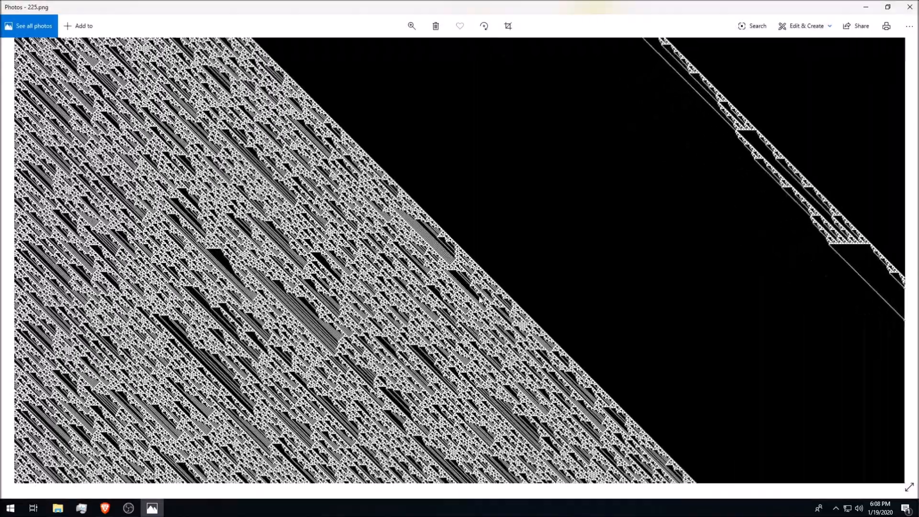
pyautogui.scroll(-5, 560, 318)
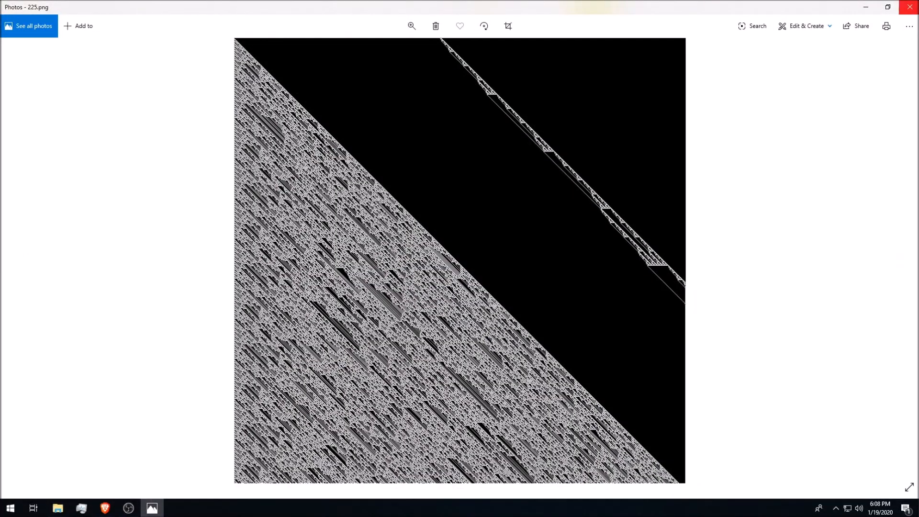
pyautogui.click(909, 7)
# - Open image 255, the last one in the output folder, to view its pattern
pyautogui.scroll(-4, 753, 424)
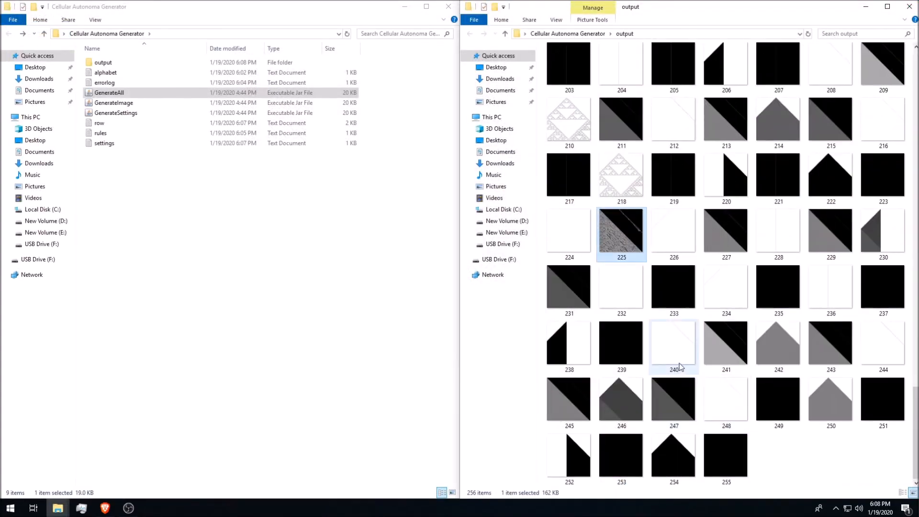
pyautogui.doubleClick(726, 448)
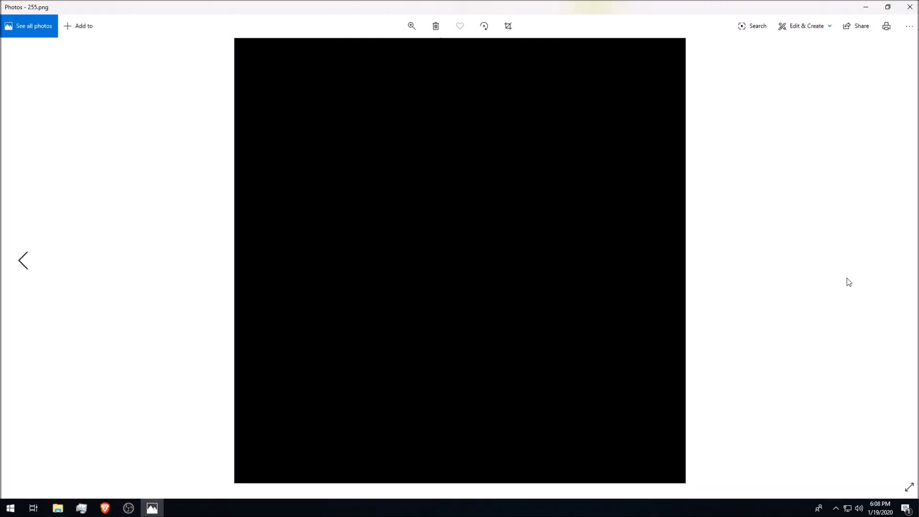